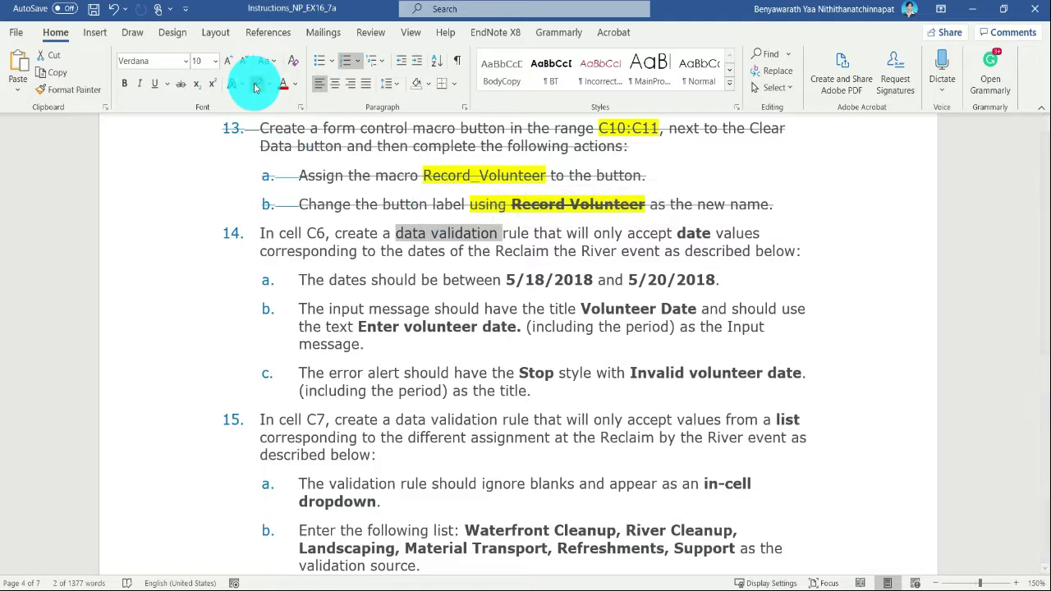
- Highlight the data validation phrases in instructions 14, 15 and 16 in yellow
{"action": "scroll", "coordinate": [410, 287], "scroll_direction": "down", "scroll_amount": 3}
{"action": "left_click_drag", "start_coordinate": [396, 315], "coordinate": [499, 315]}
{"action": "left_click", "coordinate": [254, 85]}
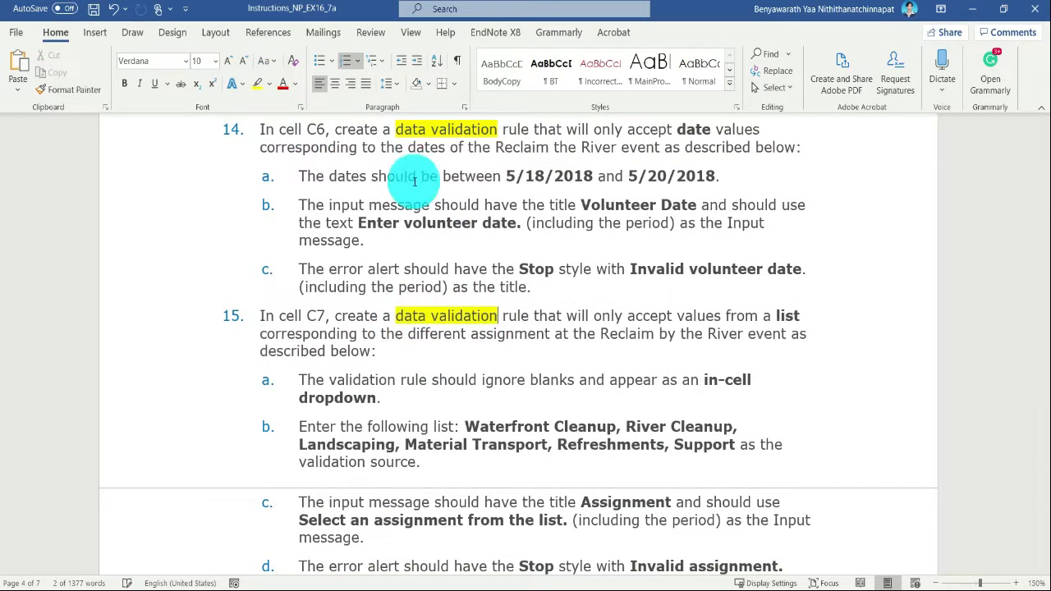
{"action": "scroll", "coordinate": [254, 276], "scroll_direction": "down", "scroll_amount": 6}
{"action": "left_click_drag", "start_coordinate": [319, 405], "coordinate": [452, 405]}
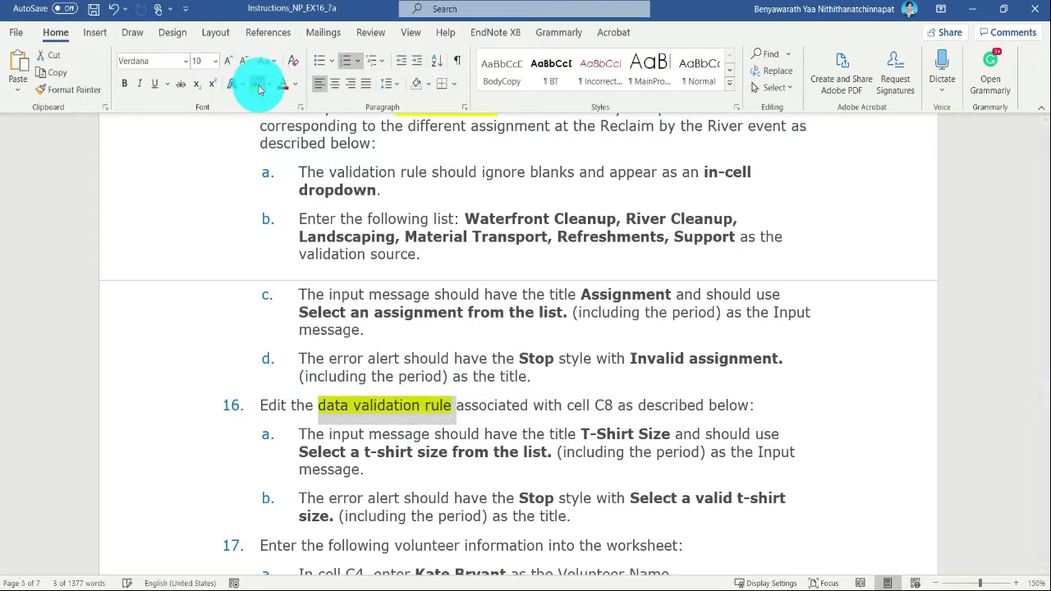
{"action": "left_click", "coordinate": [257, 82]}
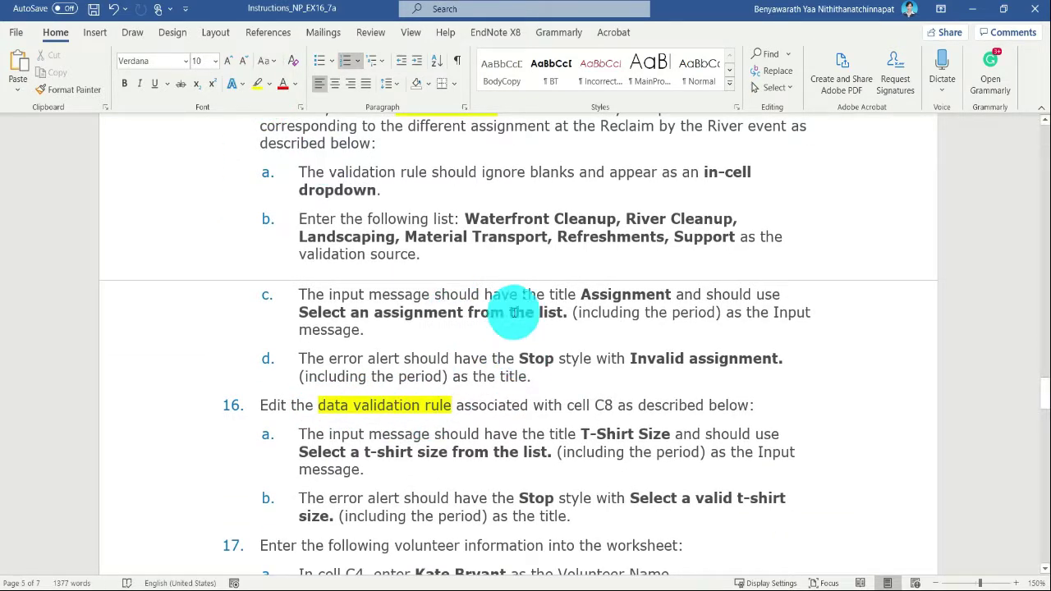
- Read instructions 16 to 19 on the T-shirt rule, the volunteer entries, and the worksheet and workbook protection
{"action": "scroll", "coordinate": [425, 381], "scroll_direction": "down", "scroll_amount": 3}
{"action": "scroll", "coordinate": [426, 378], "scroll_direction": "down", "scroll_amount": 3}
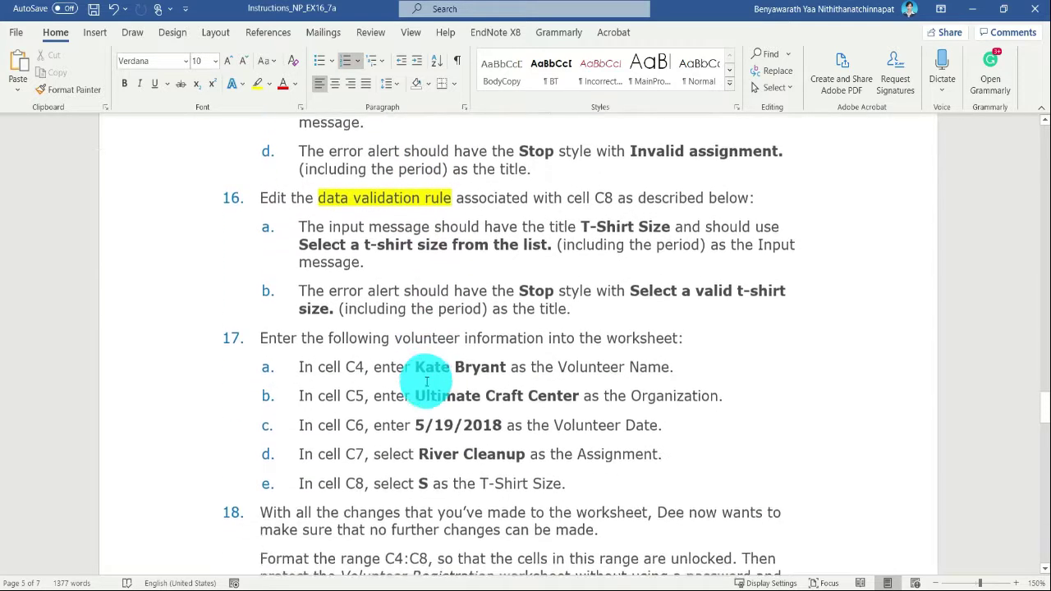
{"action": "scroll", "coordinate": [328, 238], "scroll_direction": "down", "scroll_amount": 3}
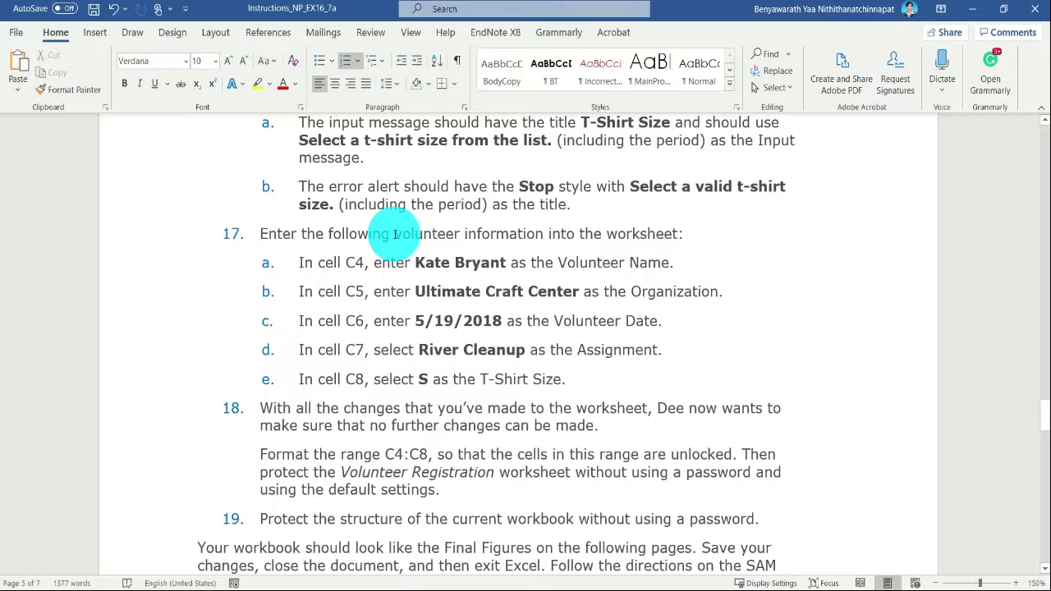
{"action": "left_click_drag", "start_coordinate": [398, 238], "coordinate": [570, 378]}
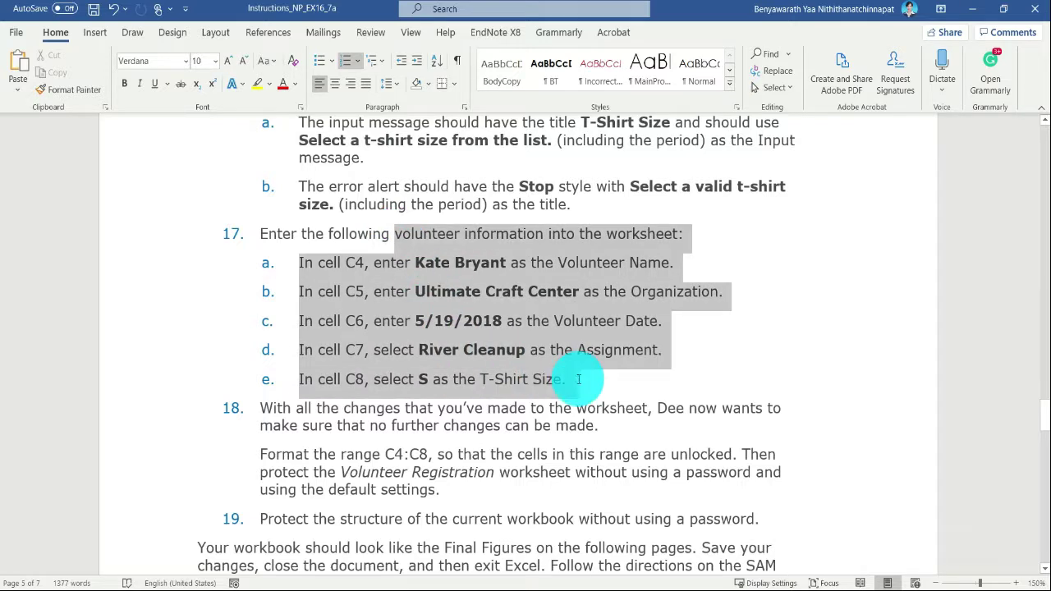
{"action": "scroll", "coordinate": [438, 339], "scroll_direction": "down", "scroll_amount": 3}
{"action": "left_click", "coordinate": [437, 337]}
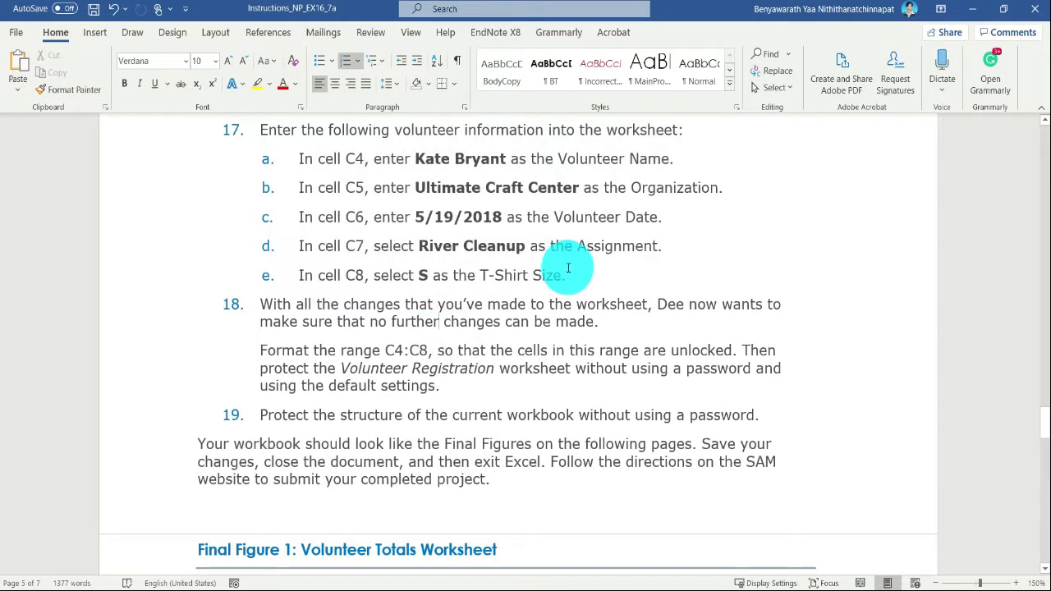
{"action": "scroll", "coordinate": [575, 275], "scroll_direction": "down", "scroll_amount": 1}
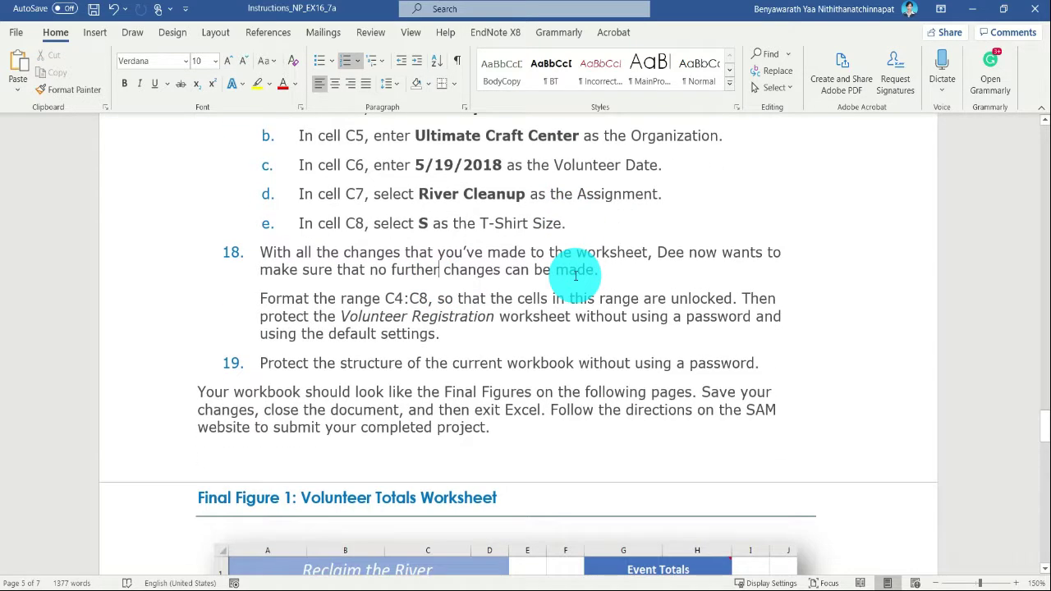
{"action": "left_click_drag", "start_coordinate": [686, 363], "coordinate": [263, 252]}
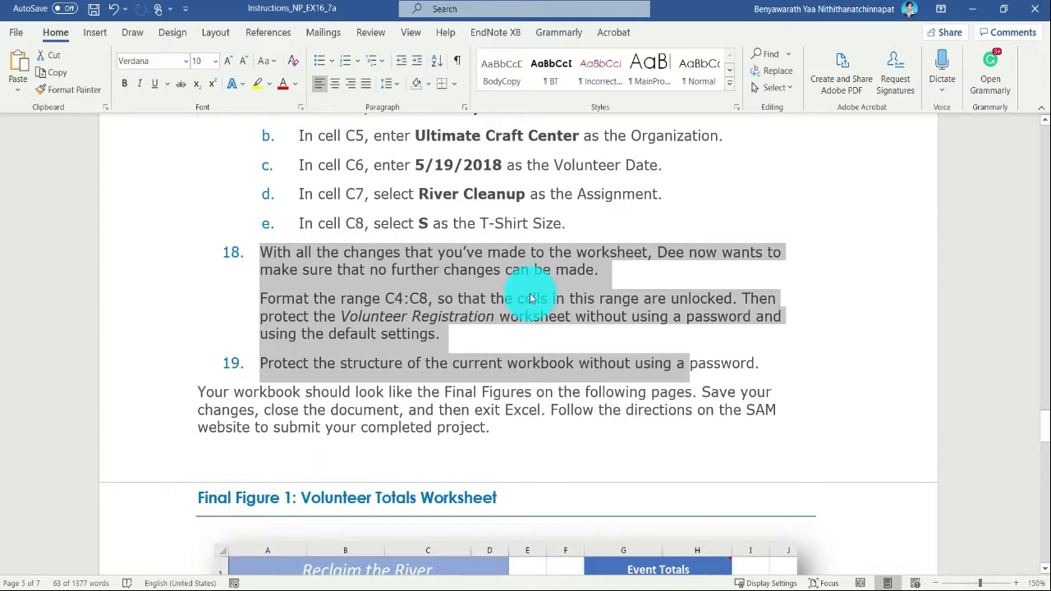
- Review instructions 14 to 16 for the validation rule requirements of cells C6, C7 and C8
{"action": "scroll", "coordinate": [530, 299], "scroll_direction": "up", "scroll_amount": 10}
{"action": "scroll", "coordinate": [532, 299], "scroll_direction": "up", "scroll_amount": 2}
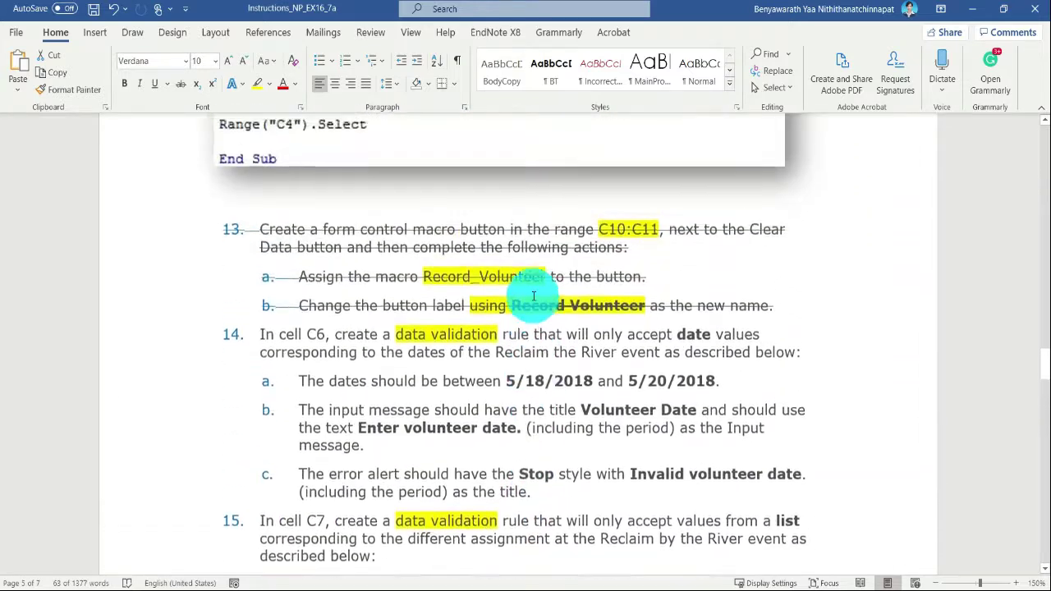
{"action": "scroll", "coordinate": [533, 296], "scroll_direction": "down", "scroll_amount": 1}
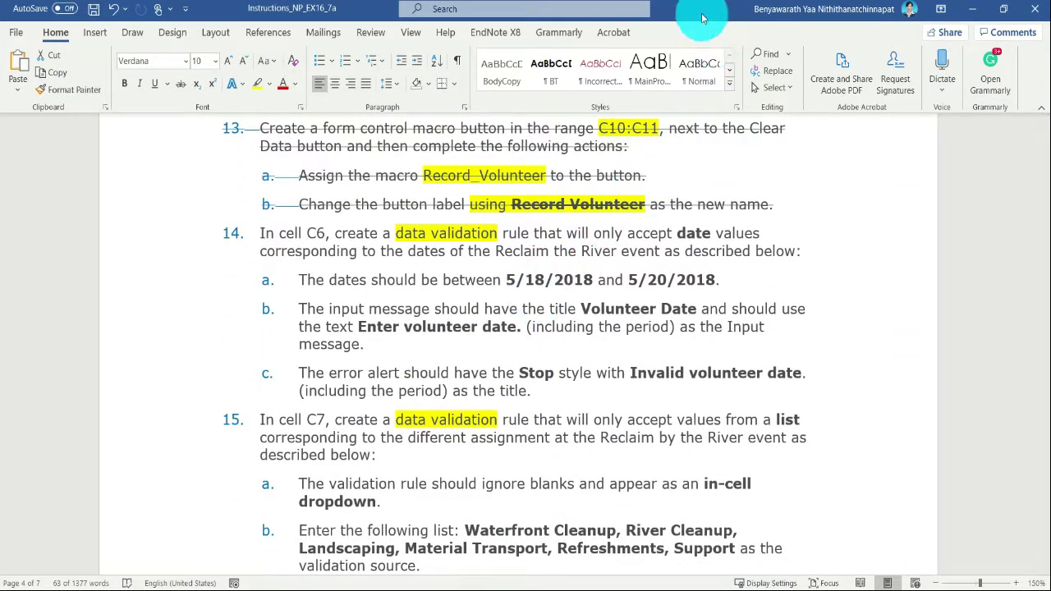
{"action": "scroll", "coordinate": [394, 344], "scroll_direction": "down", "scroll_amount": 10}
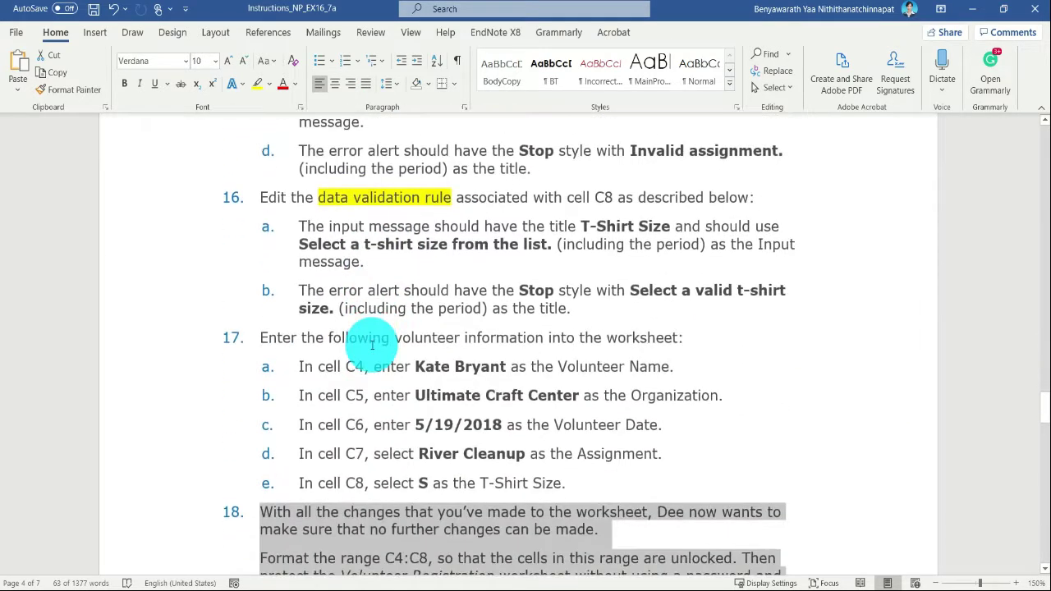
{"action": "scroll", "coordinate": [371, 349], "scroll_direction": "down", "scroll_amount": 1}
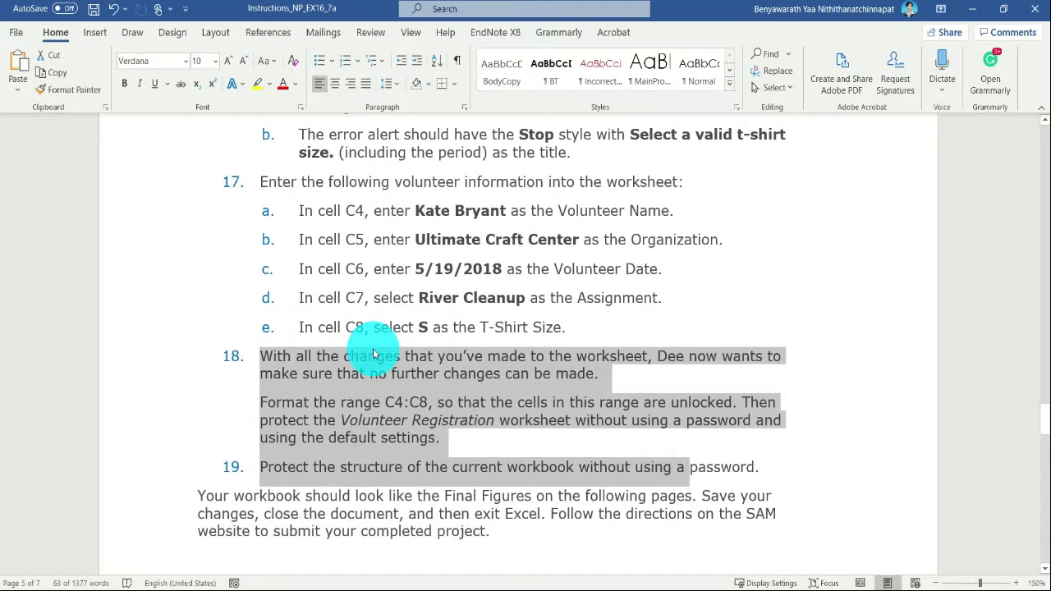
{"action": "scroll", "coordinate": [373, 354], "scroll_direction": "up", "scroll_amount": 10}
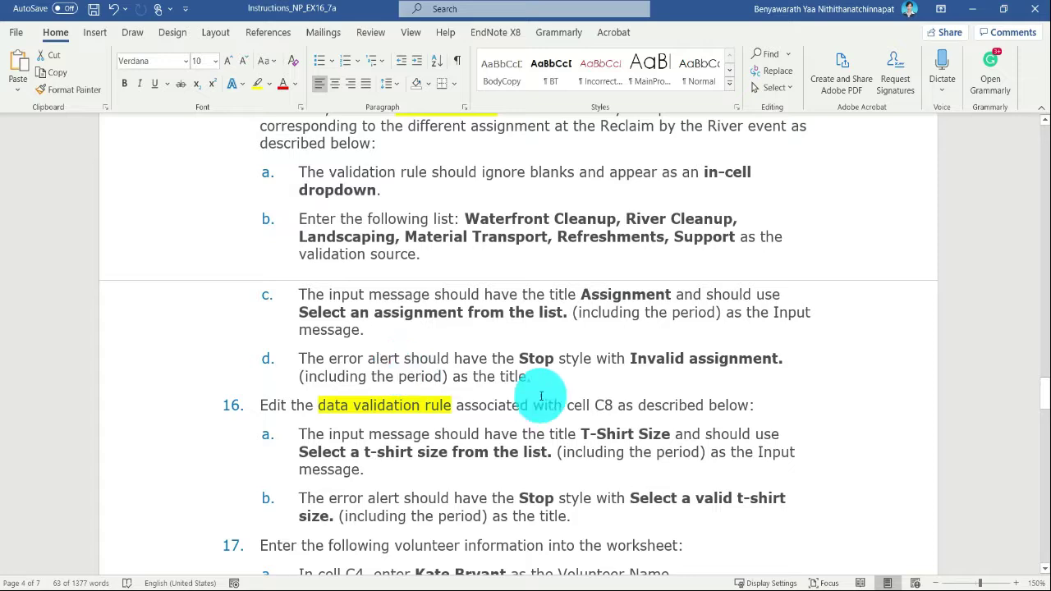
{"action": "scroll", "coordinate": [542, 401], "scroll_direction": "up", "scroll_amount": 8}
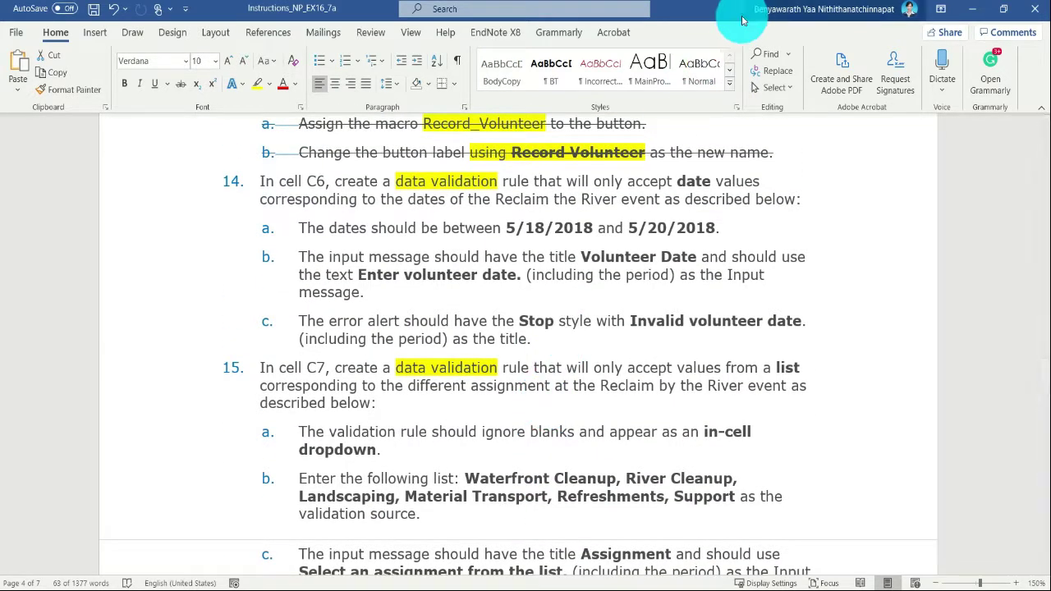
- Switch to the Excel workbook and set the zoom of the Volunteer Registration sheet to 150%
{"action": "left_click_drag", "start_coordinate": [738, 11], "coordinate": [1050, 125]}
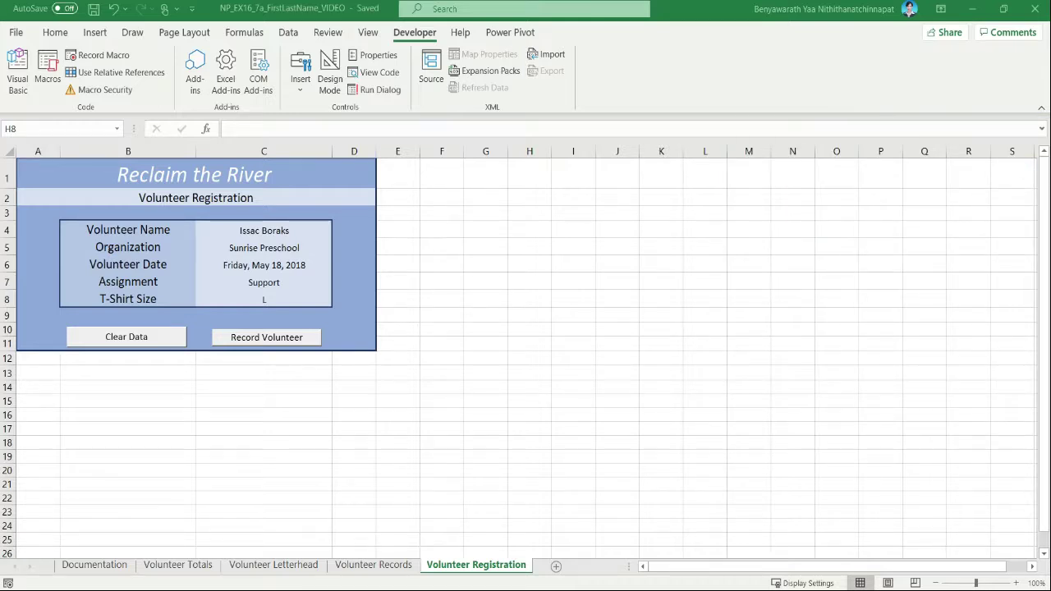
{"action": "left_click", "coordinate": [778, 317]}
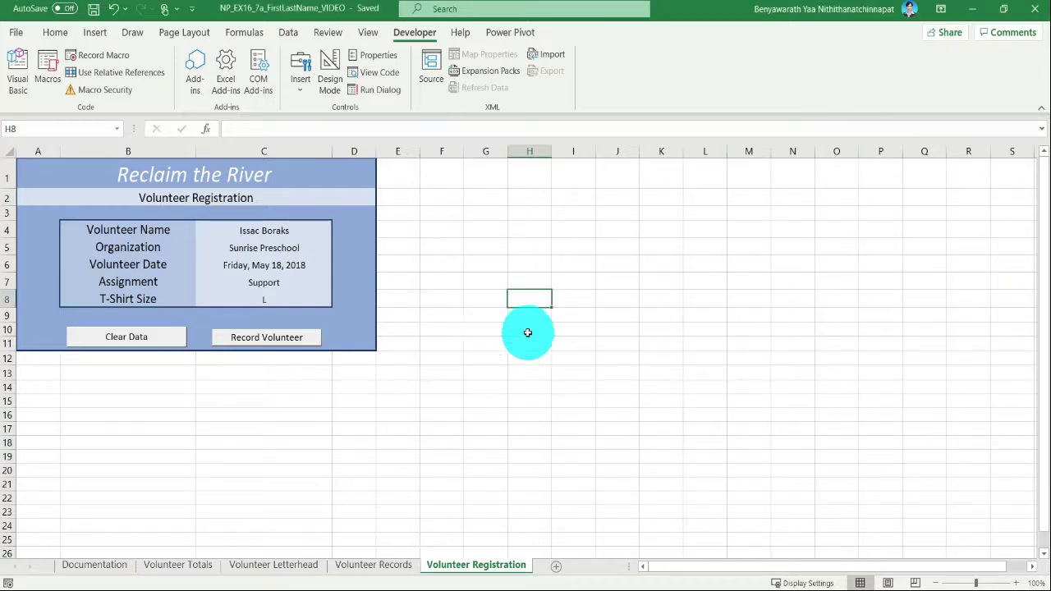
{"action": "left_click", "coordinate": [290, 239]}
{"action": "left_click", "coordinate": [286, 31]}
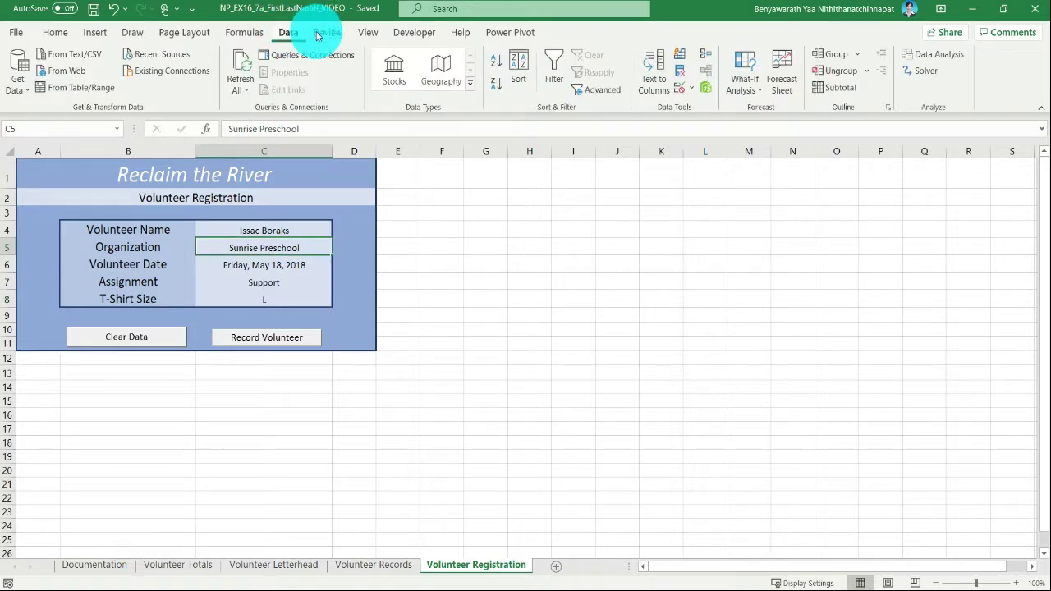
{"action": "left_click", "coordinate": [367, 32]}
{"action": "left_click", "coordinate": [290, 74]}
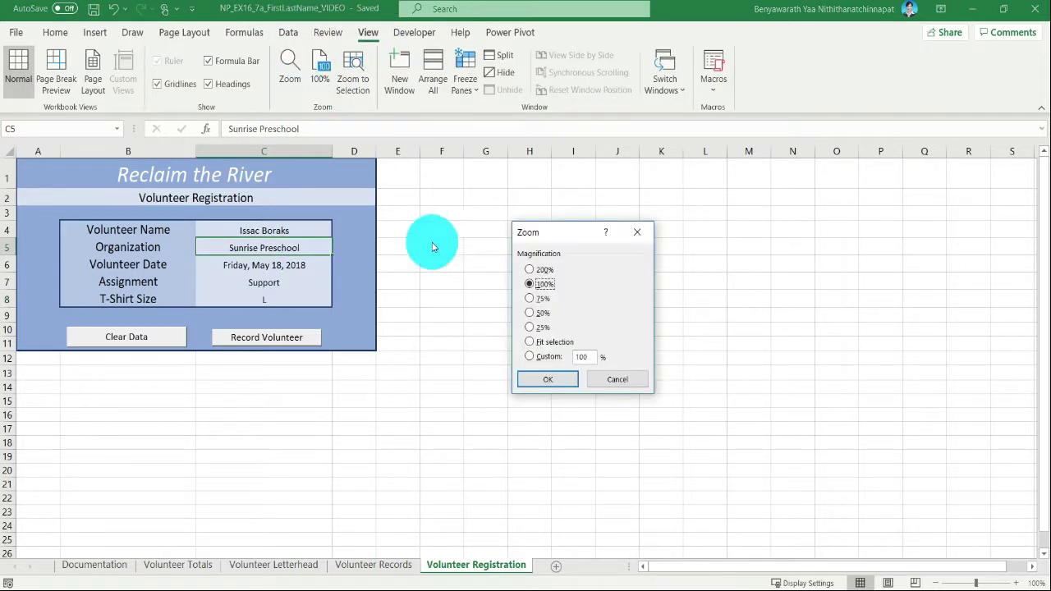
{"action": "left_click", "coordinate": [567, 357]}
{"action": "type", "text": "150"}
{"action": "key", "text": "Return"}
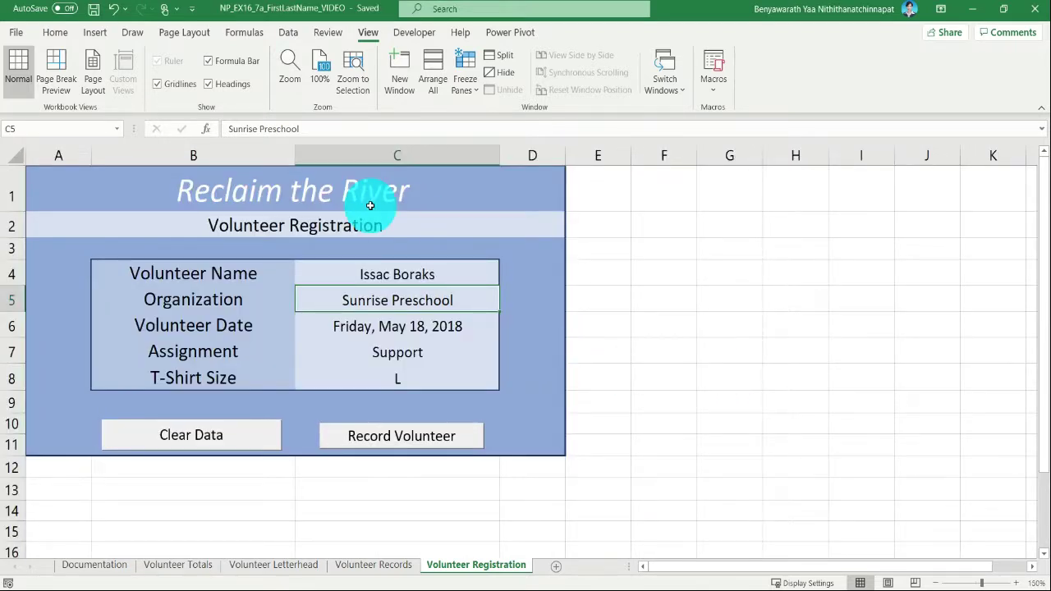
- Start a data validation rule for the volunteer date in cell C6 that allows only Date values
{"action": "left_click", "coordinate": [372, 326]}
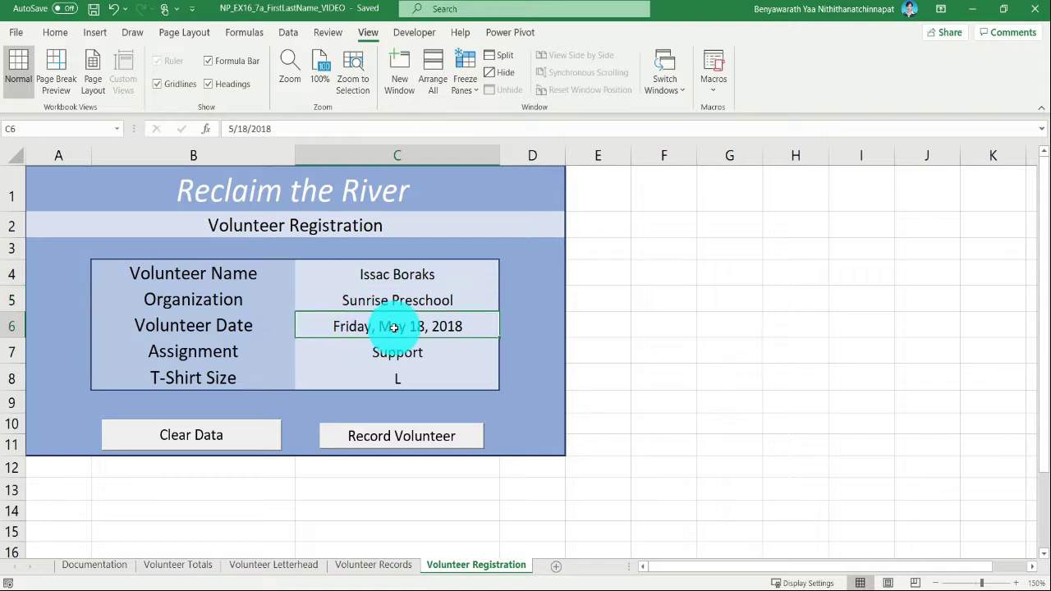
{"action": "left_click", "coordinate": [289, 34]}
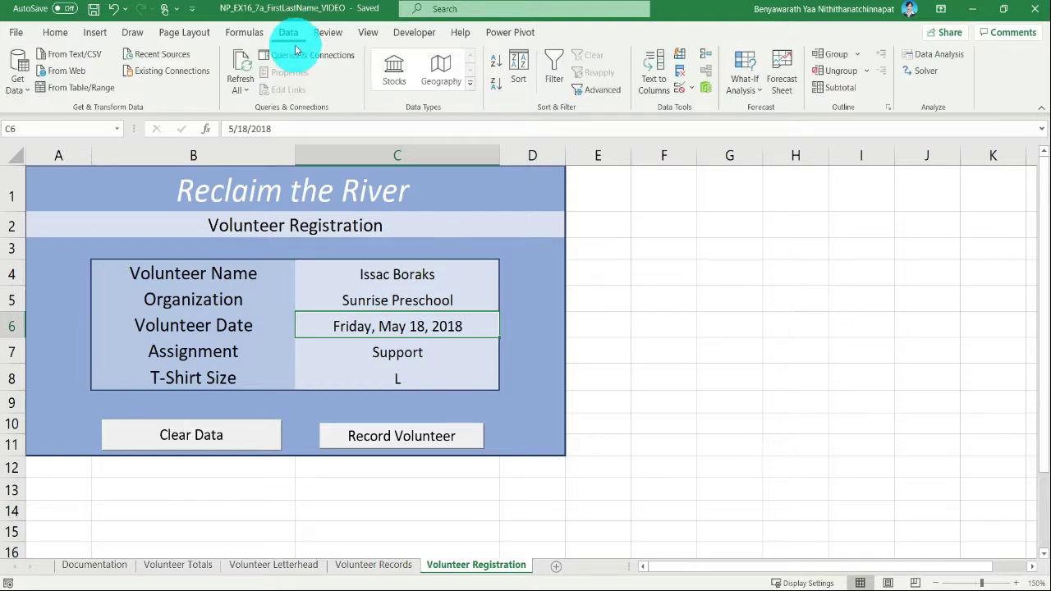
{"action": "left_click", "coordinate": [694, 96]}
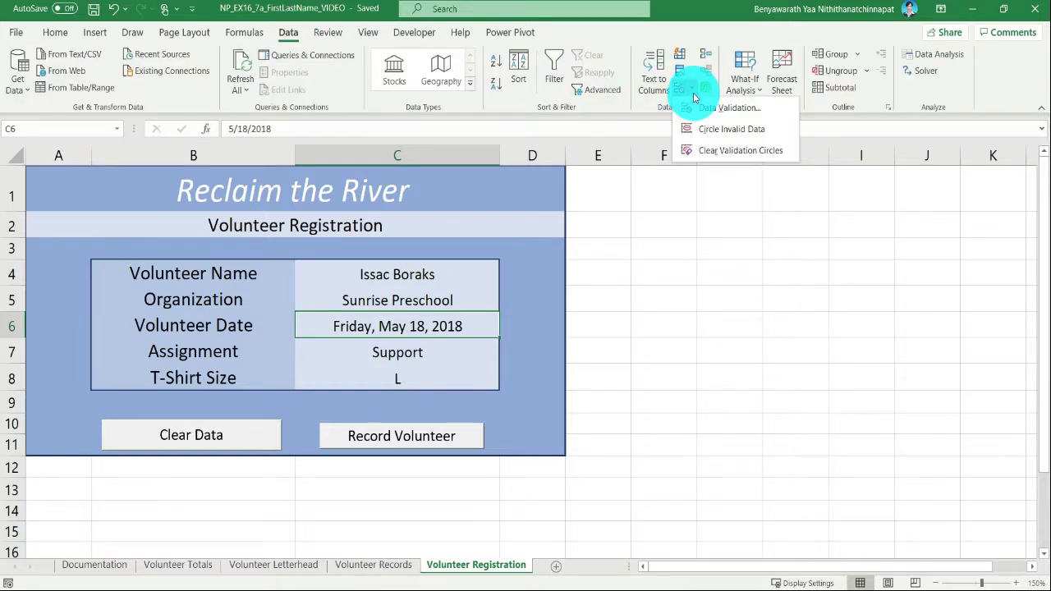
{"action": "left_click", "coordinate": [771, 110]}
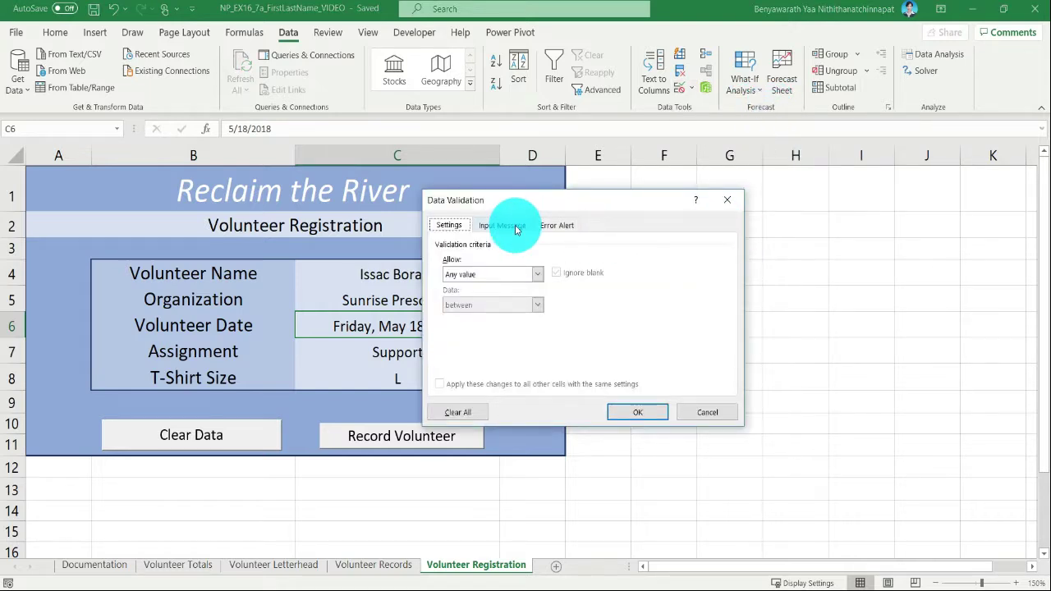
{"action": "left_click", "coordinate": [522, 274]}
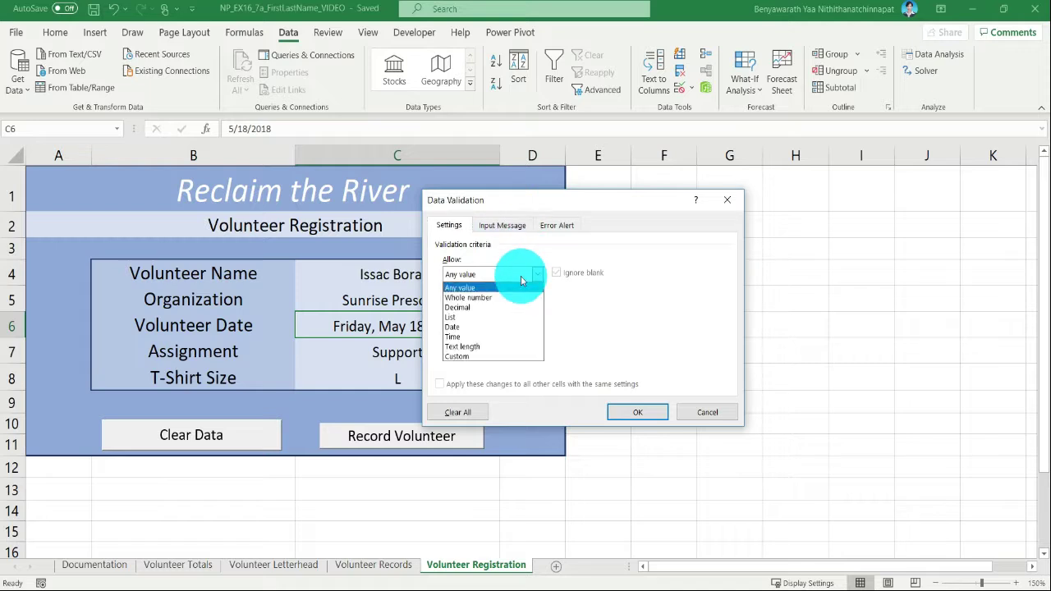
{"action": "left_click", "coordinate": [505, 327]}
- Limit the allowed dates for cell C6 to between 5/18/2018 and 5/20/2018
{"action": "left_click", "coordinate": [514, 334]}
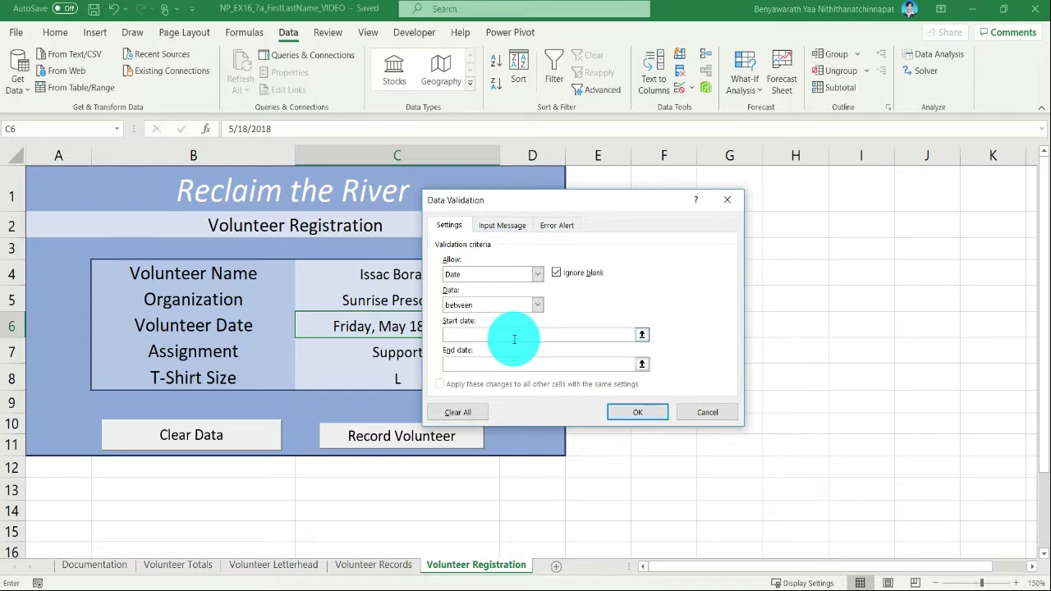
{"action": "type", "text": "5/"}
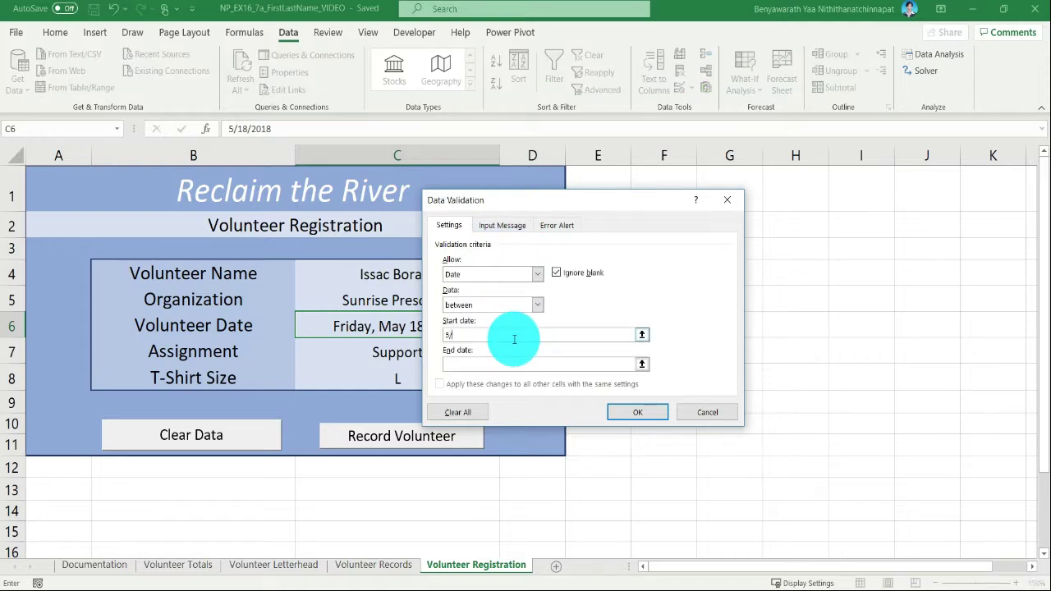
{"action": "type", "text": "18/2020"}
{"action": "key", "text": "BackSpace"}
{"action": "key", "text": "BackSpace"}
{"action": "type", "text": "18"}
{"action": "left_click", "coordinate": [513, 364]}
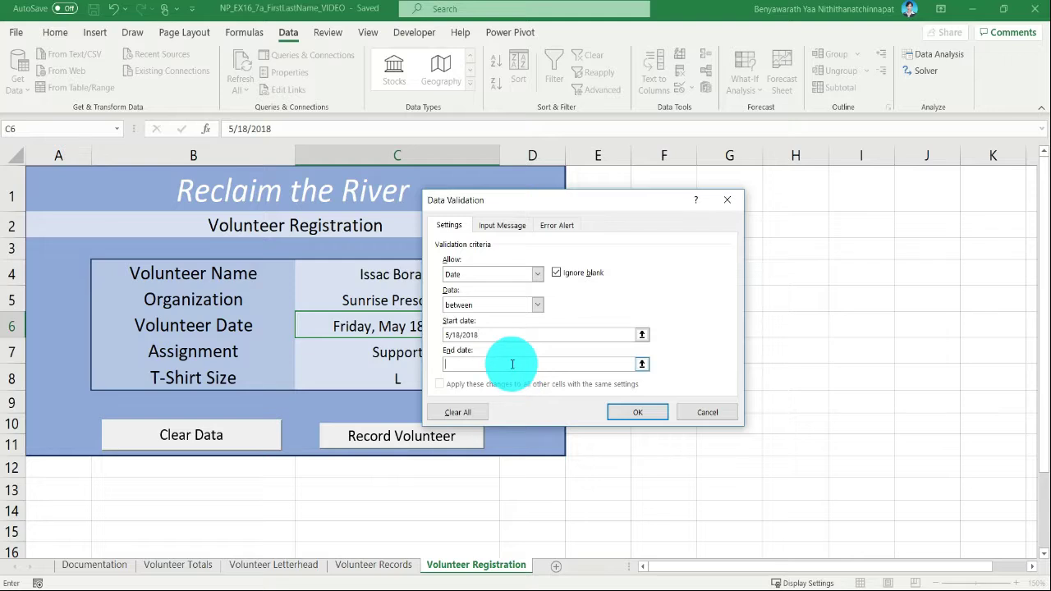
{"action": "type", "text": "5/20/2018"}
- Give the C6 rule an input message titled "Volunteer Date" with the text "Enter volunteer date."
{"action": "left_click", "coordinate": [502, 226]}
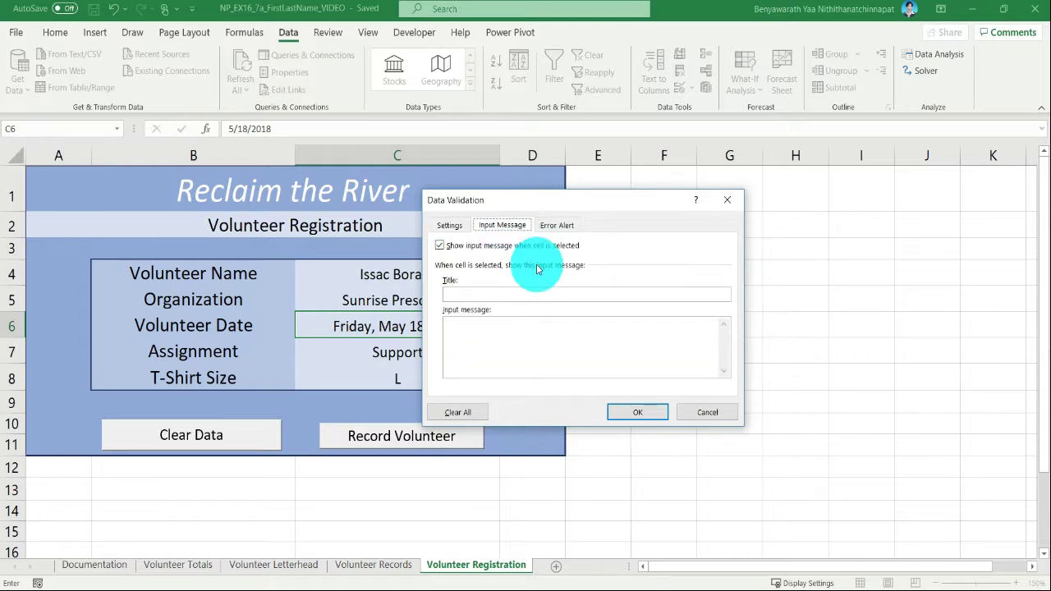
{"action": "left_click", "coordinate": [500, 293]}
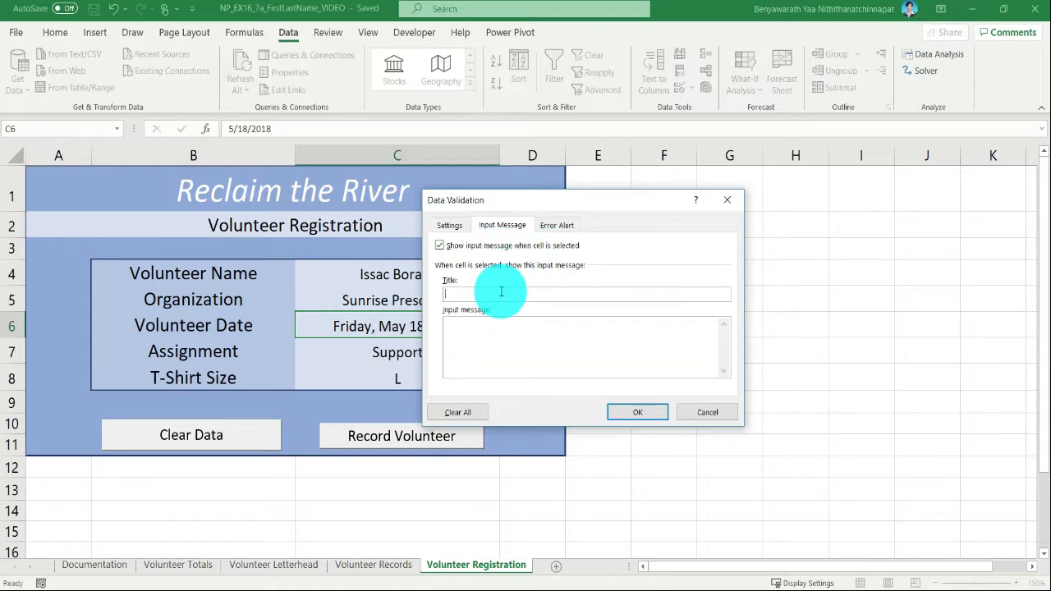
{"action": "type", "text": "Volunteer Date"}
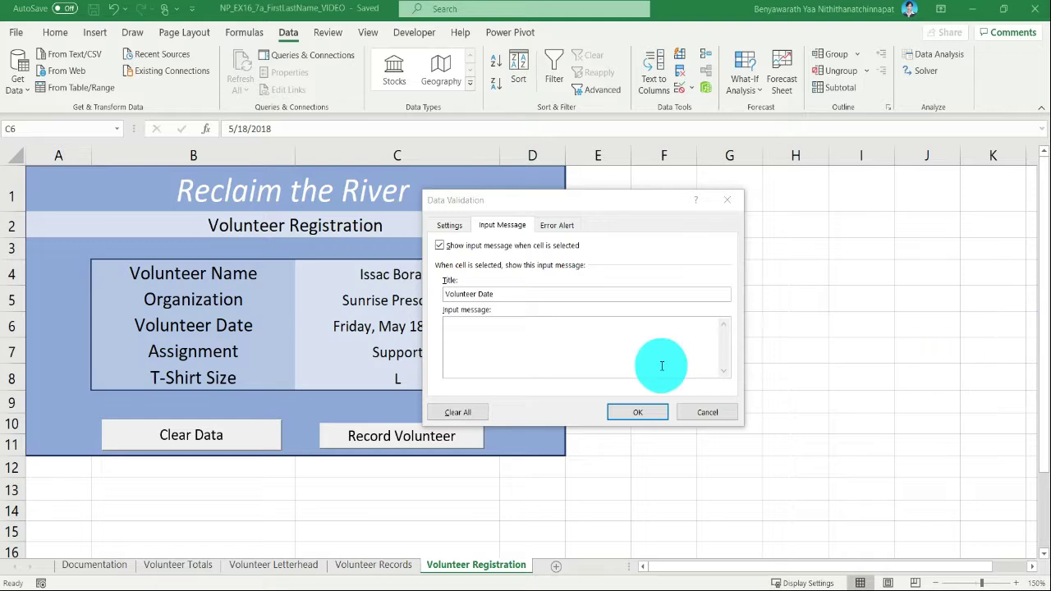
{"action": "left_click", "coordinate": [622, 356]}
{"action": "type", "text": "Enter volunteer date."}
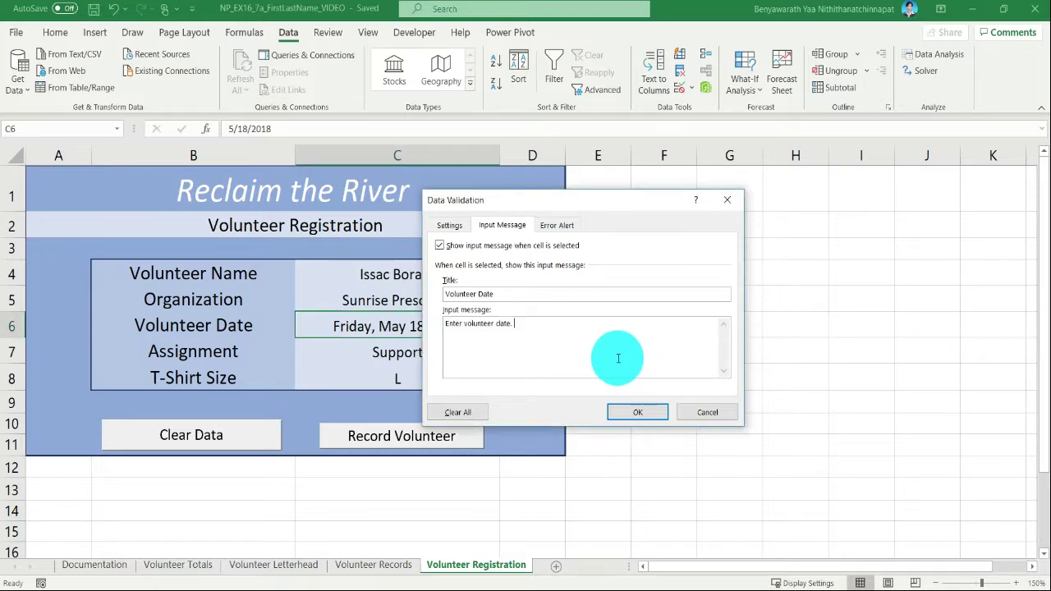
{"action": "left_click", "coordinate": [491, 294]}
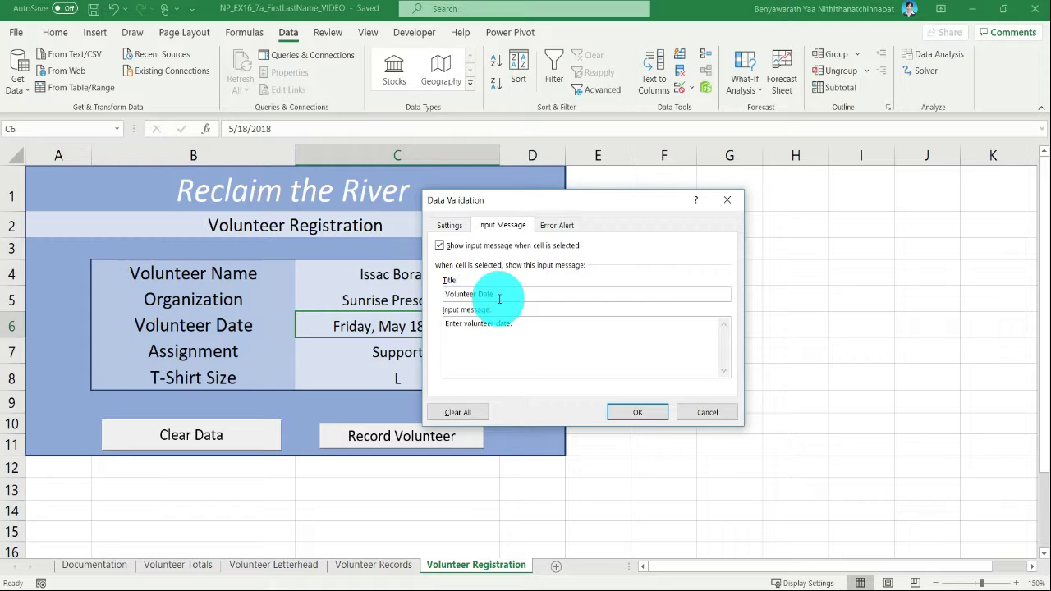
{"action": "left_click", "coordinate": [529, 338]}
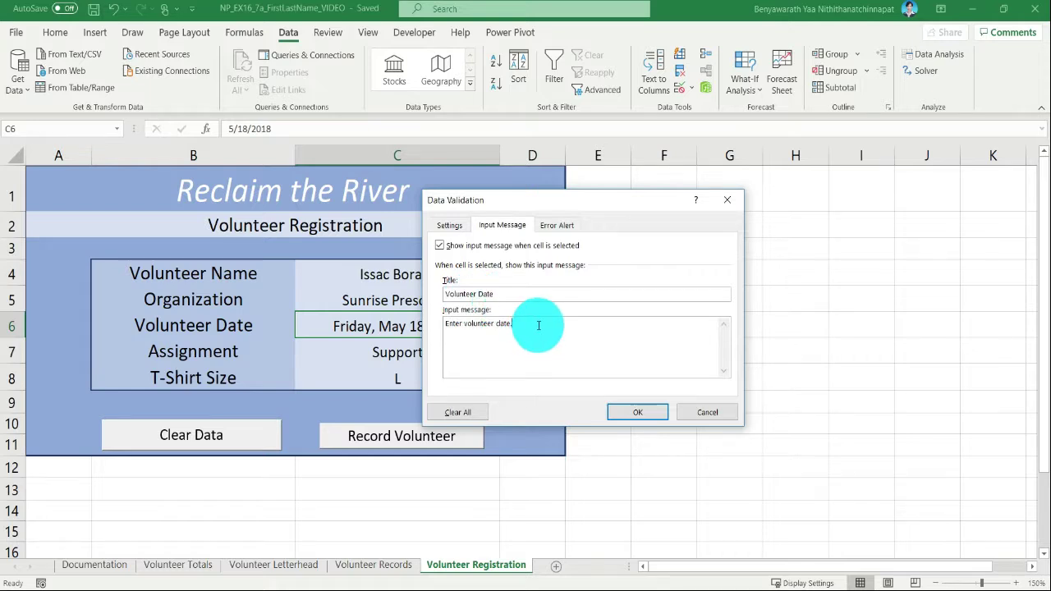
- Add a Stop error alert titled "Invalid volunteer date." to the C6 rule and apply the validation
{"action": "left_click", "coordinate": [563, 226]}
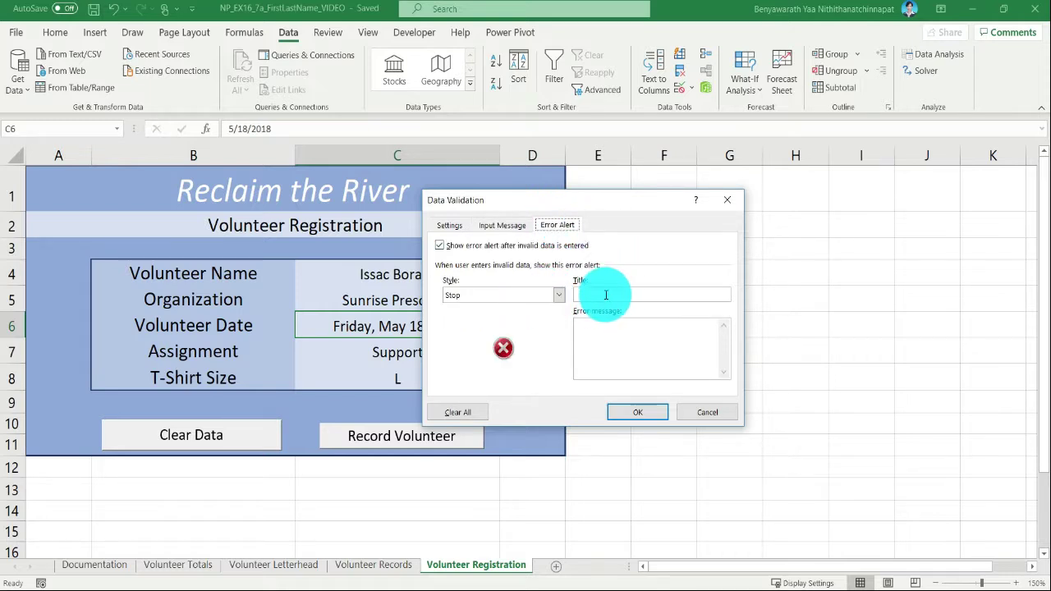
{"action": "type", "text": "Invalid "}
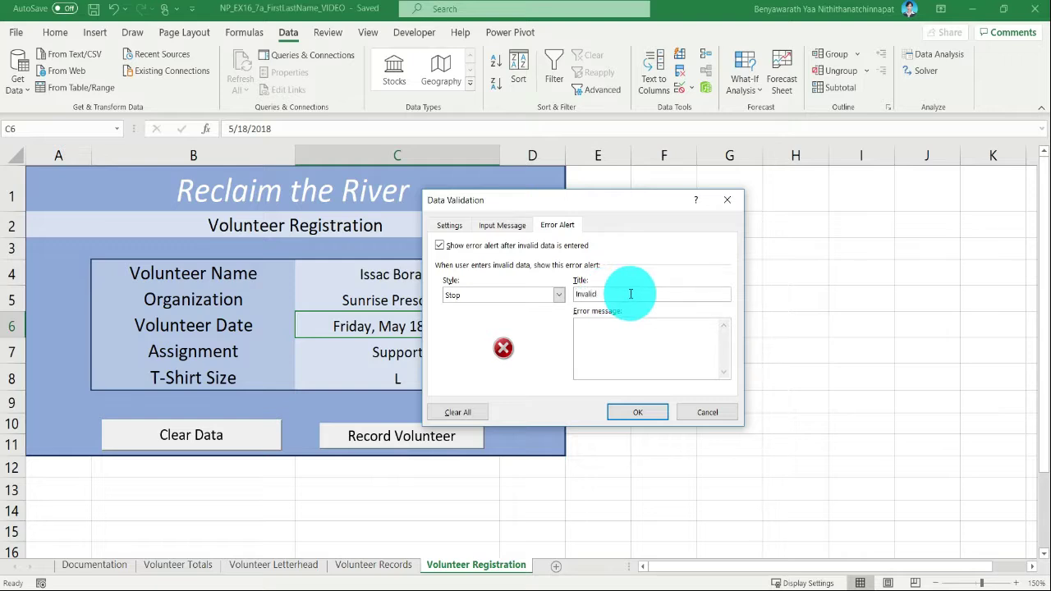
{"action": "type", "text": "volunteer date."}
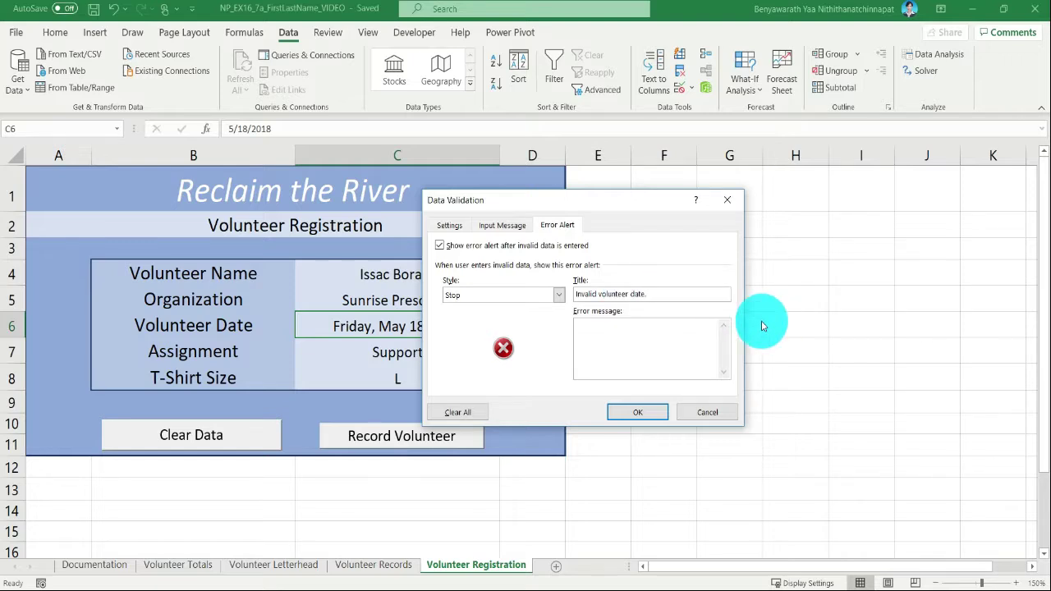
{"action": "left_click", "coordinate": [656, 418]}
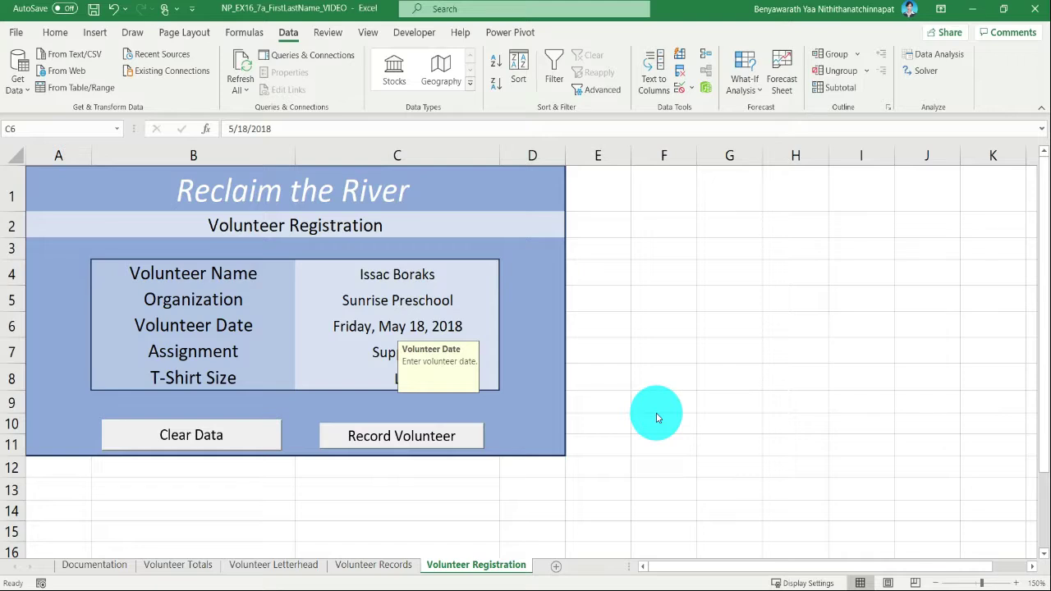
- Start a data validation rule for the assignment in cell C7 that allows only List values
{"action": "left_click", "coordinate": [365, 356]}
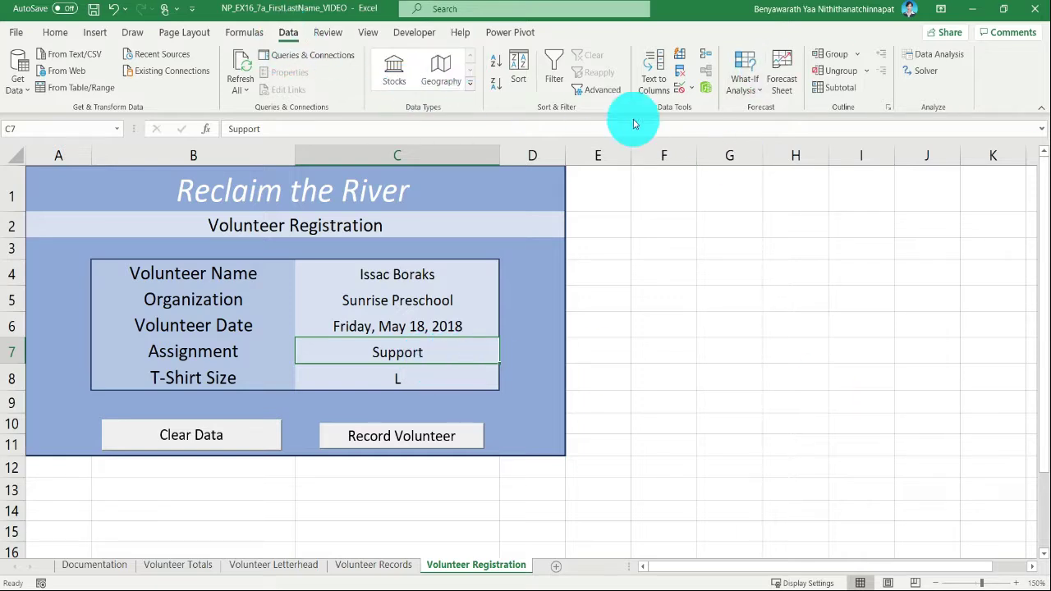
{"action": "left_click", "coordinate": [688, 89]}
{"action": "left_click", "coordinate": [701, 107]}
{"action": "left_click_drag", "start_coordinate": [534, 206], "coordinate": [669, 216]}
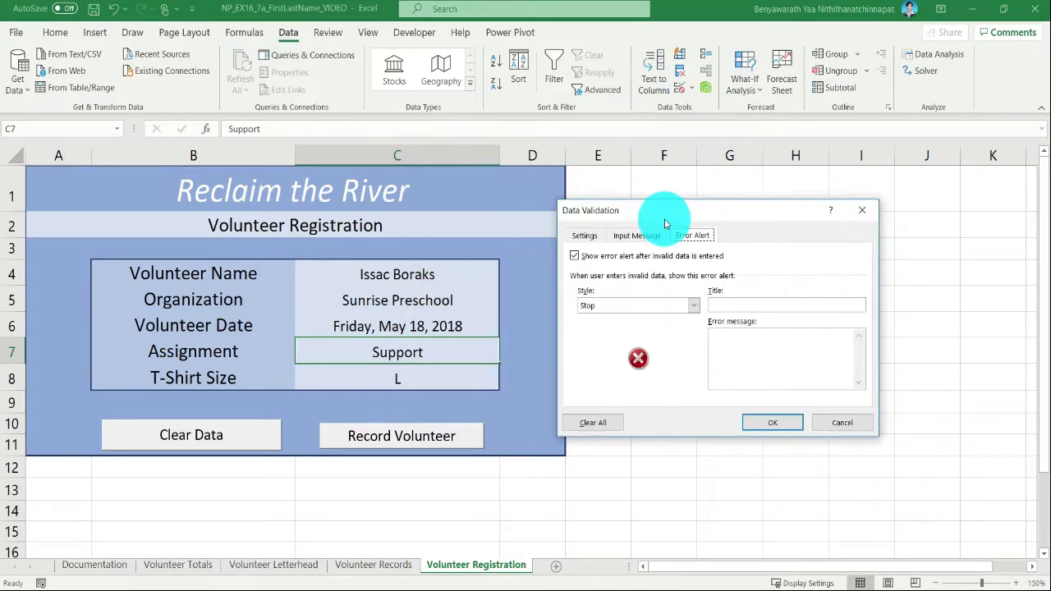
{"action": "left_click", "coordinate": [578, 238]}
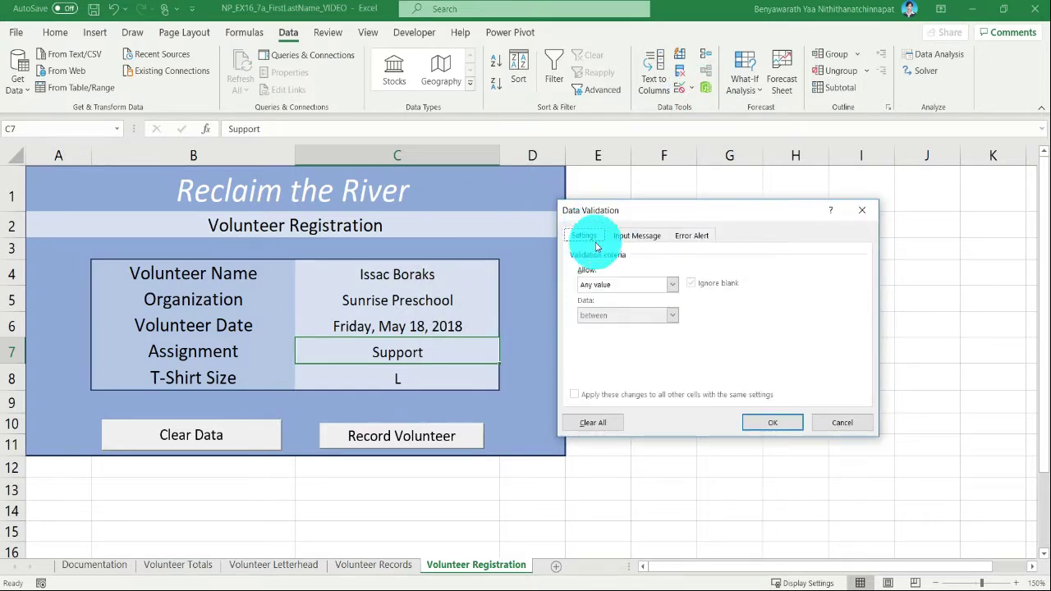
{"action": "left_click", "coordinate": [636, 286]}
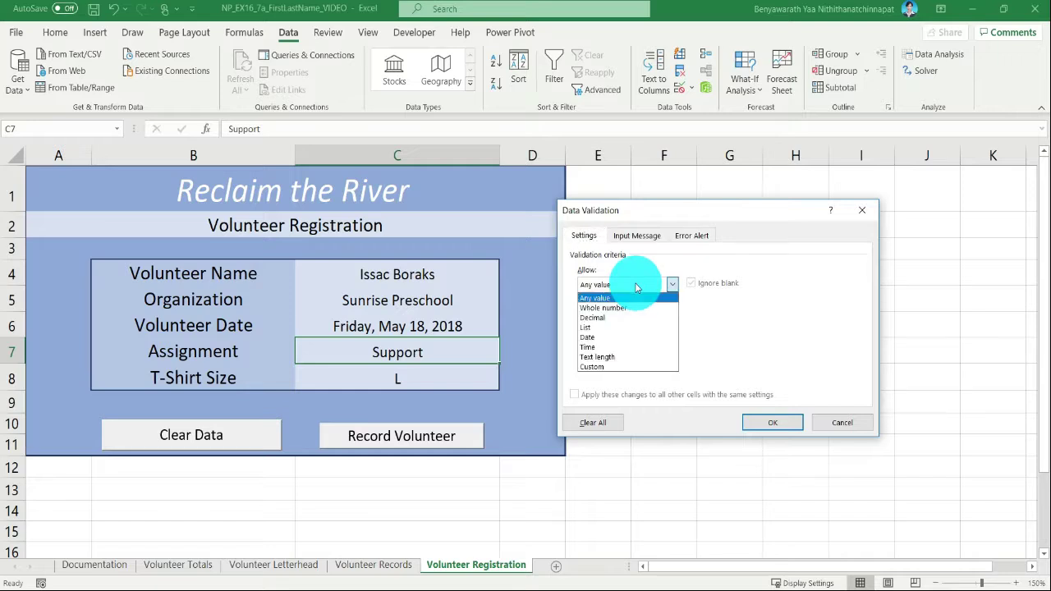
{"action": "left_click", "coordinate": [632, 327]}
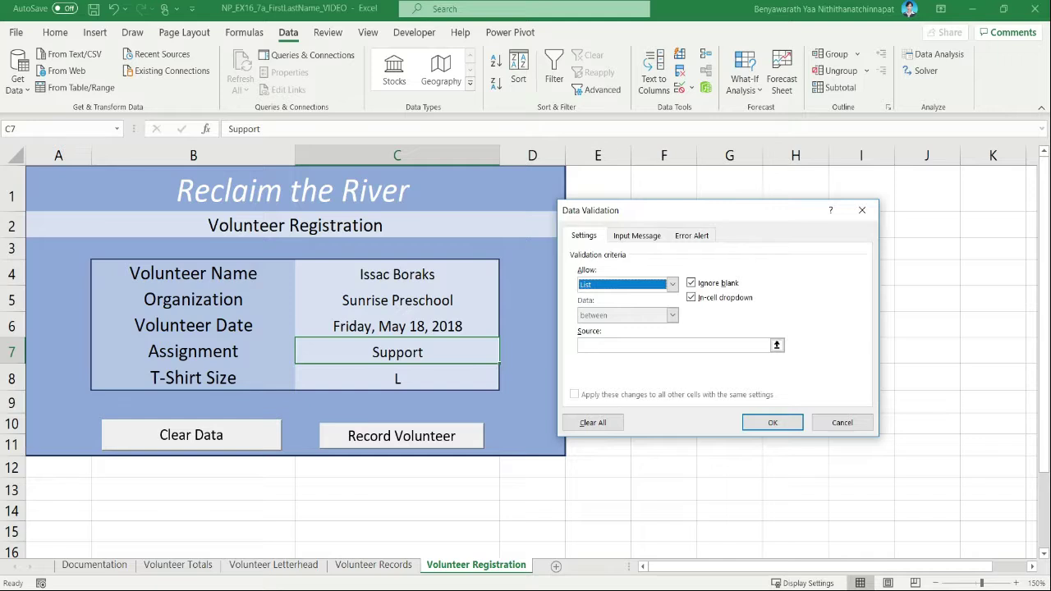
- Set the C7 list source to "Waterfront Cleanup, River Cleanup, Landscaping, Material Transport, Refreshments, Support" and apply the rule
{"action": "left_click", "coordinate": [673, 346]}
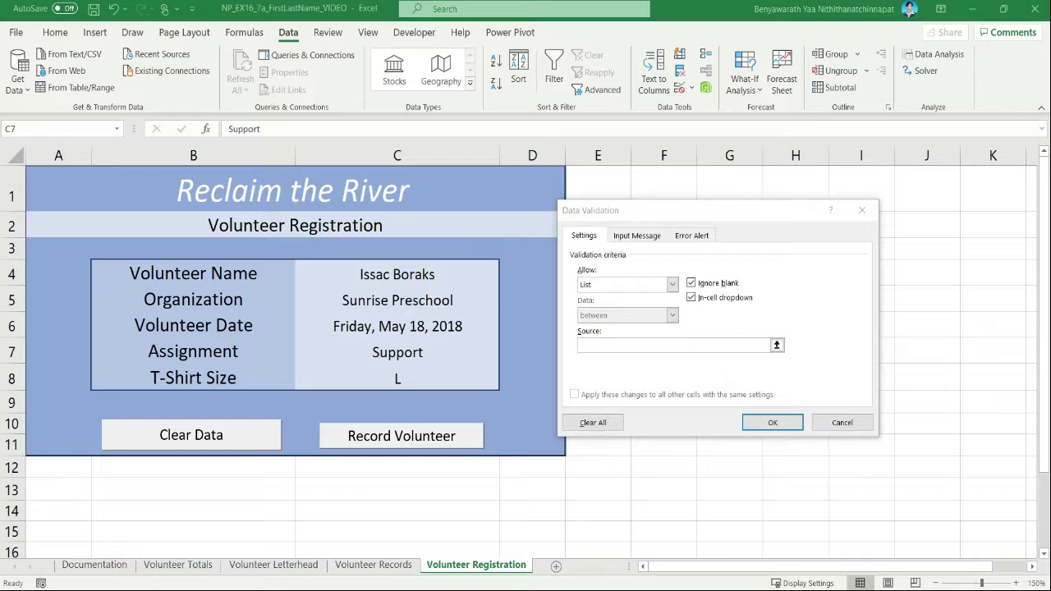
{"action": "left_click", "coordinate": [596, 345]}
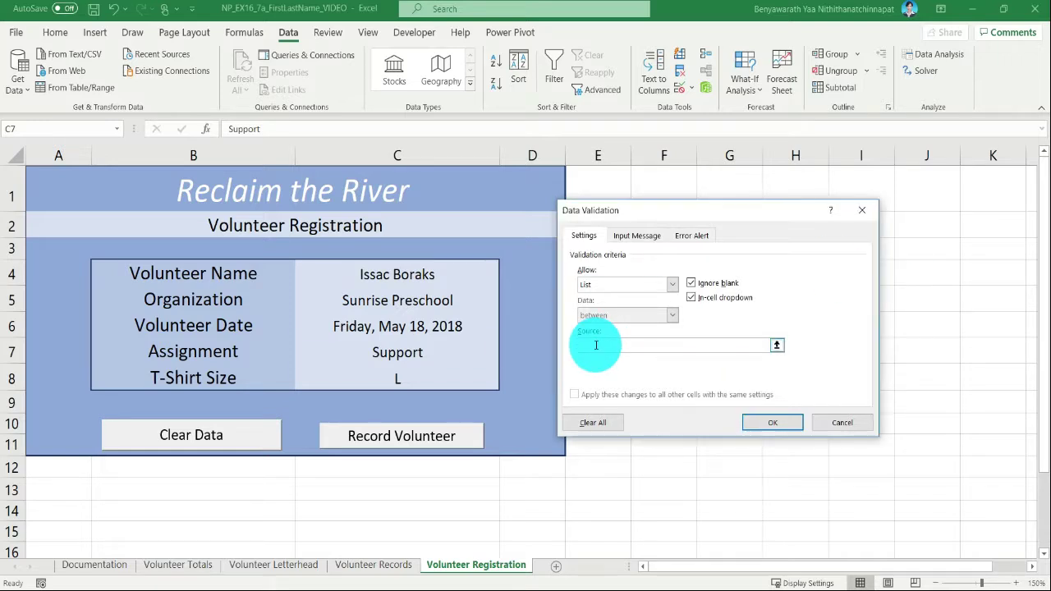
{"action": "type", "text": "Material Transport, Refreshments, Support"}
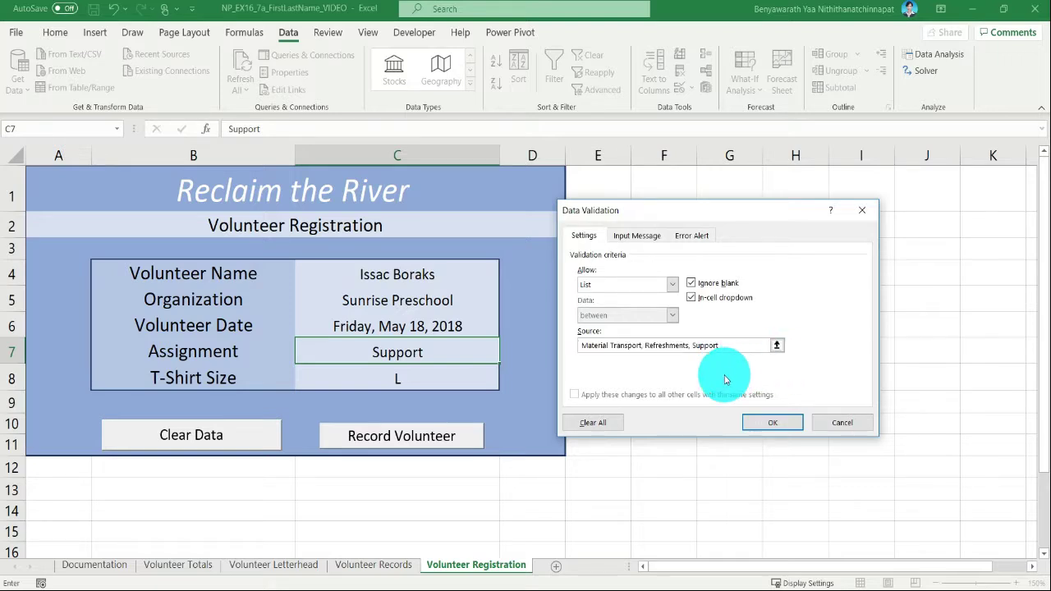
{"action": "left_click", "coordinate": [765, 423]}
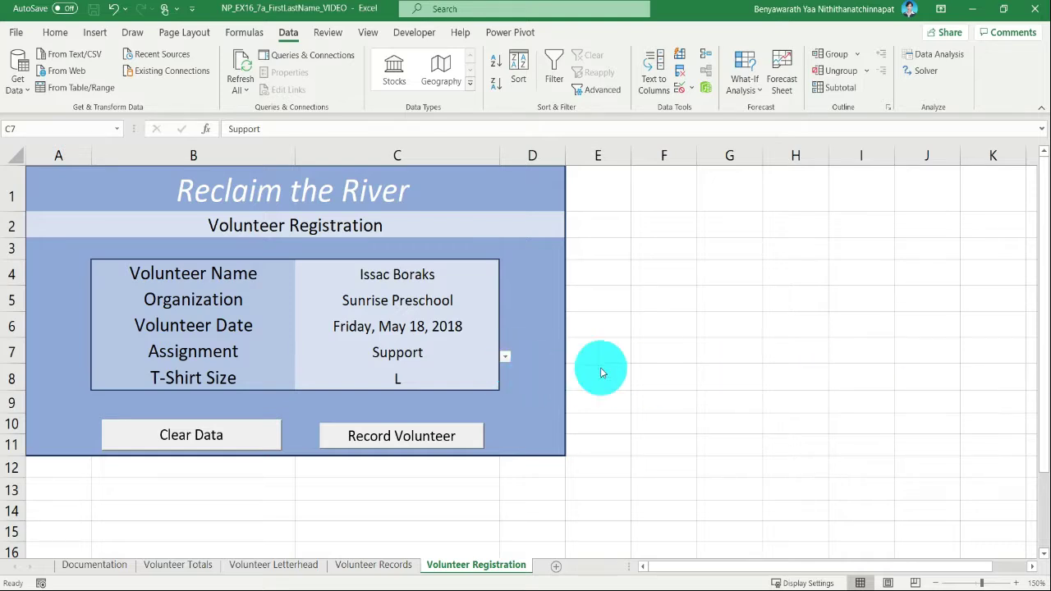
- Give the C7 validation rule an input message titled "Assignment" with the text "Select an assignment from the list."
{"action": "left_click", "coordinate": [438, 353]}
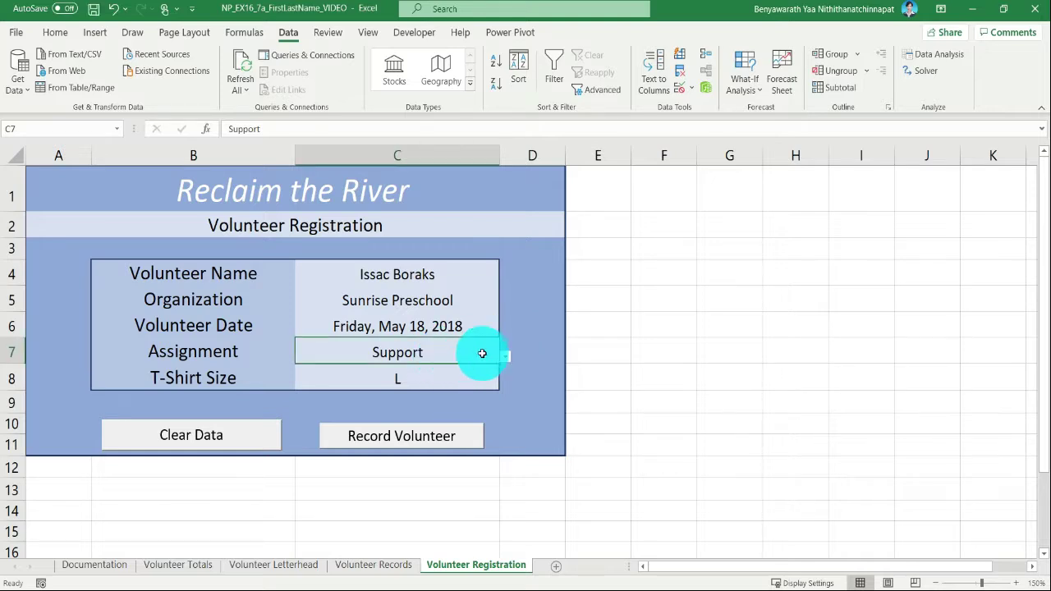
{"action": "left_click", "coordinate": [689, 89]}
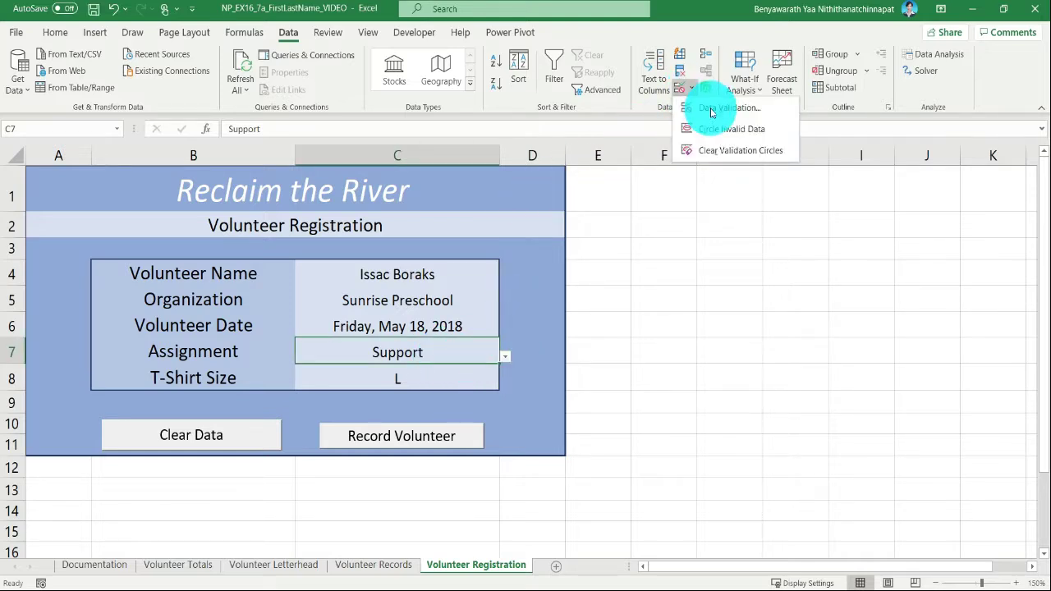
{"action": "left_click", "coordinate": [705, 106]}
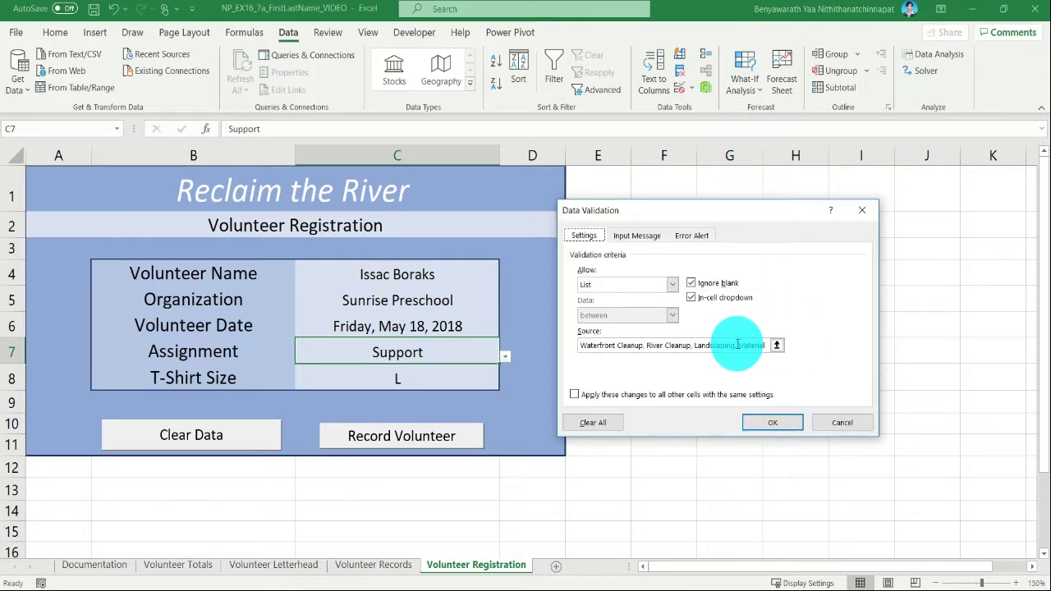
{"action": "left_click", "coordinate": [635, 237]}
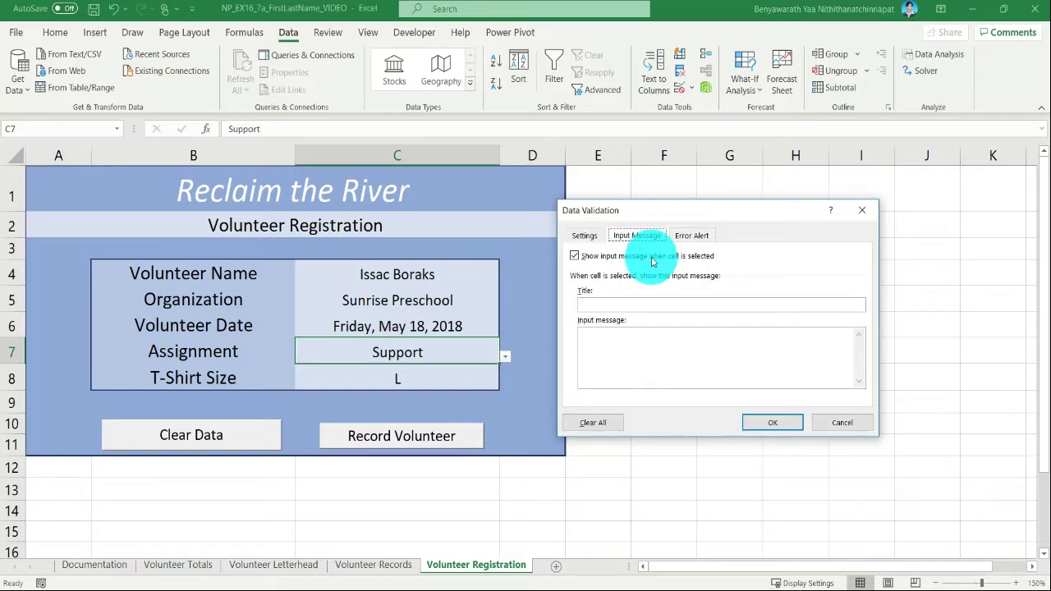
{"action": "left_click", "coordinate": [666, 307]}
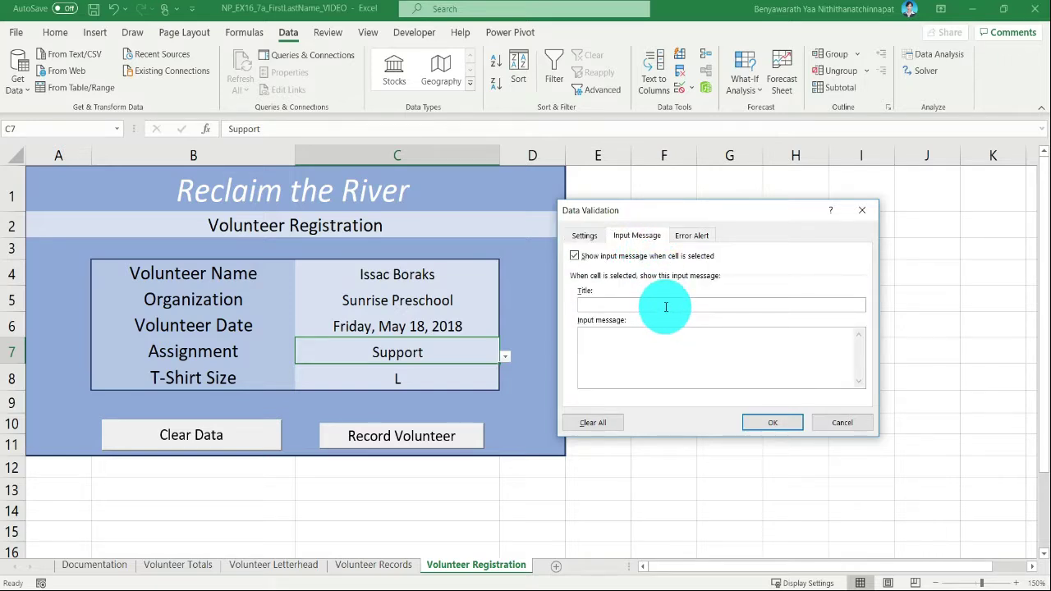
{"action": "type", "text": "Assignment"}
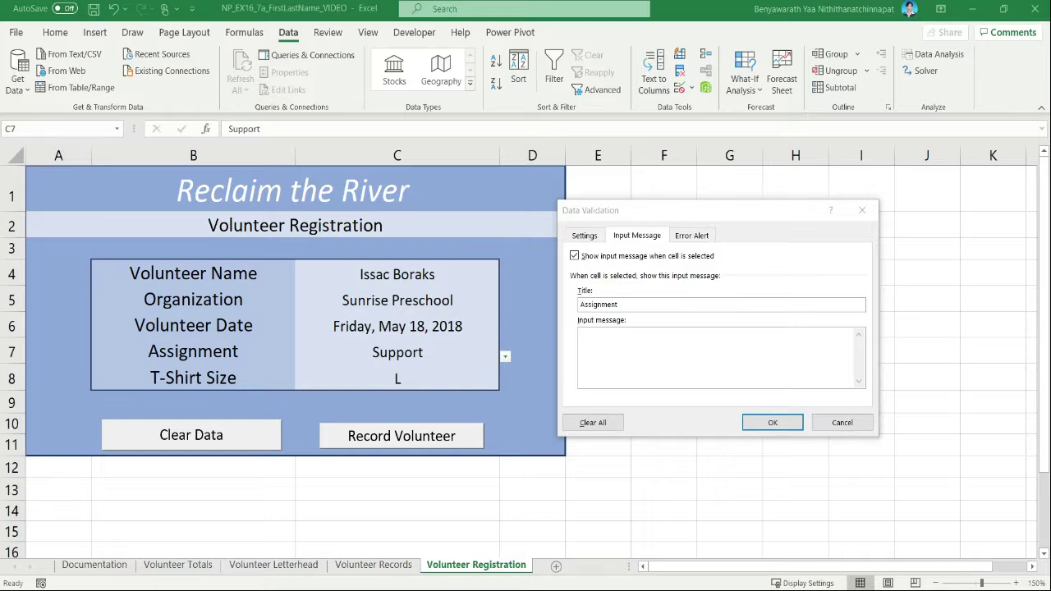
{"action": "left_click", "coordinate": [653, 367]}
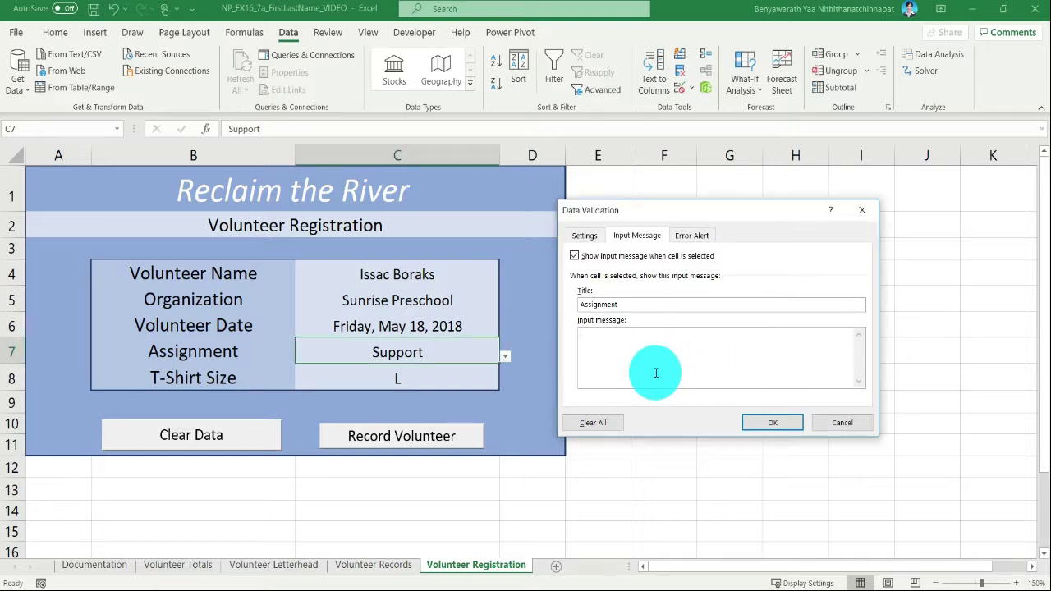
{"action": "type", "text": "Select an assignment from the list."}
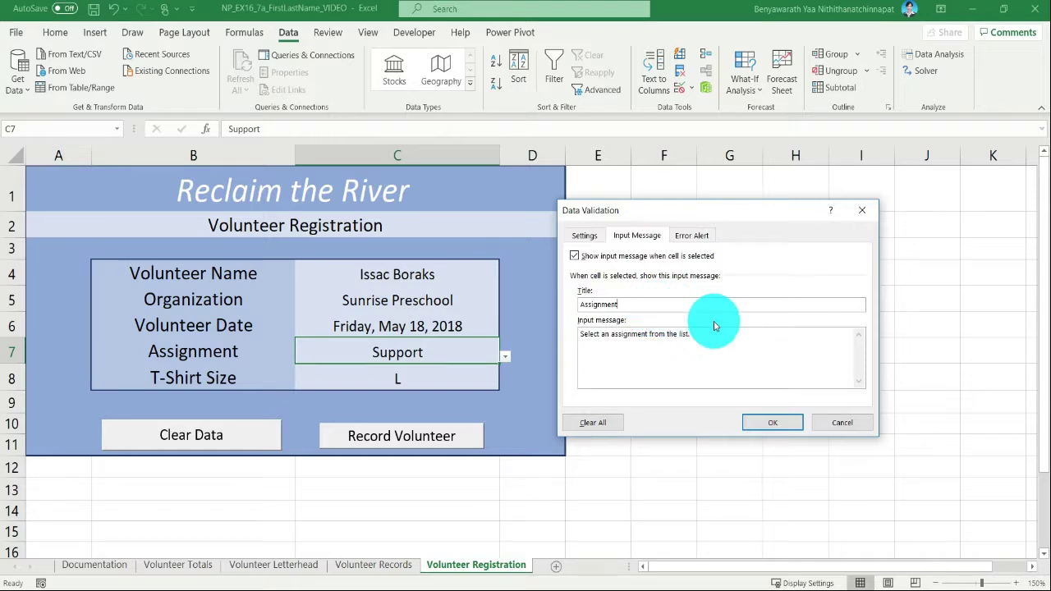
- Add a Stop error alert titled "Invalid assignment." to the C7 rule, review its other settings and apply it
{"action": "left_click", "coordinate": [692, 235]}
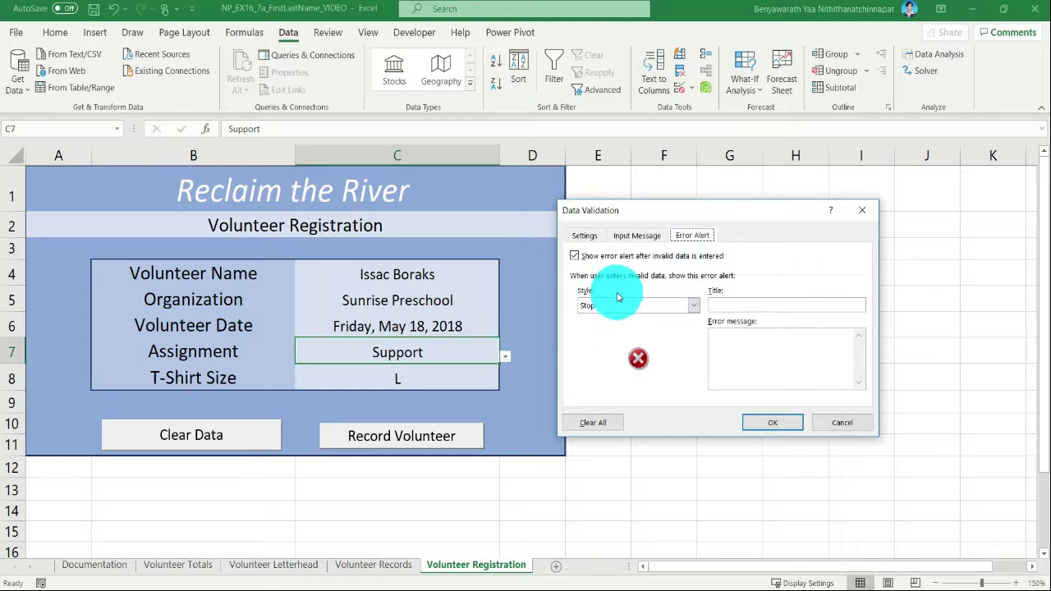
{"action": "left_click", "coordinate": [728, 303]}
{"action": "type", "text": "Invalid "}
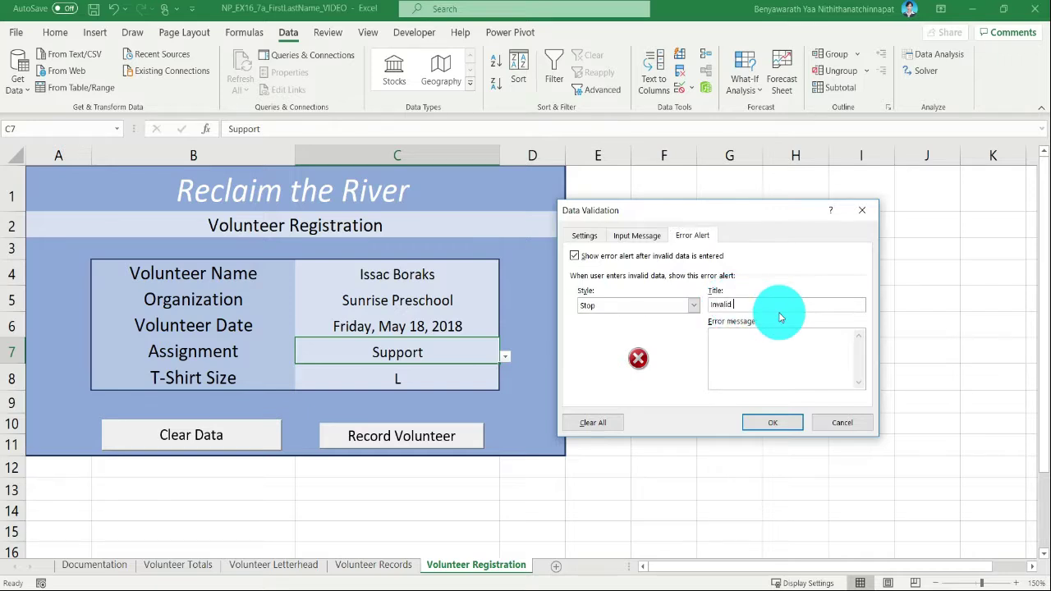
{"action": "type", "text": "assignment"}
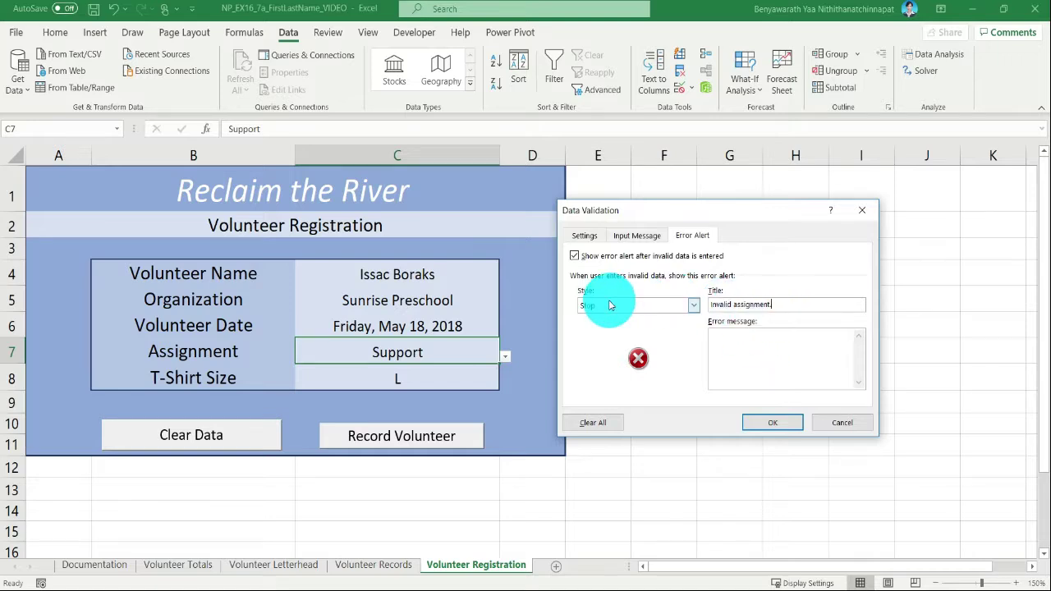
{"action": "left_click", "coordinate": [632, 237]}
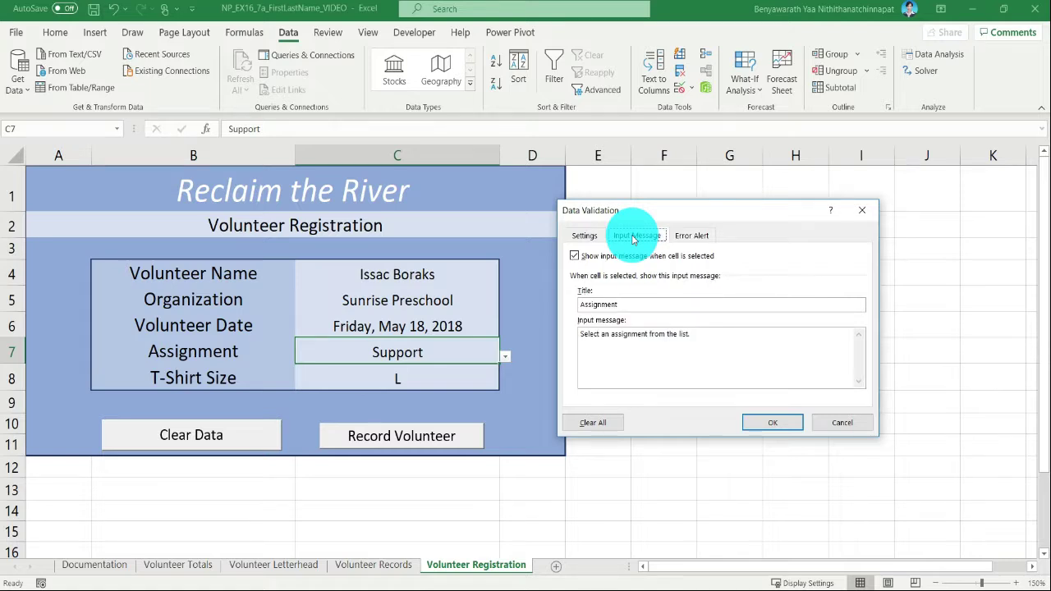
{"action": "left_click", "coordinate": [584, 236]}
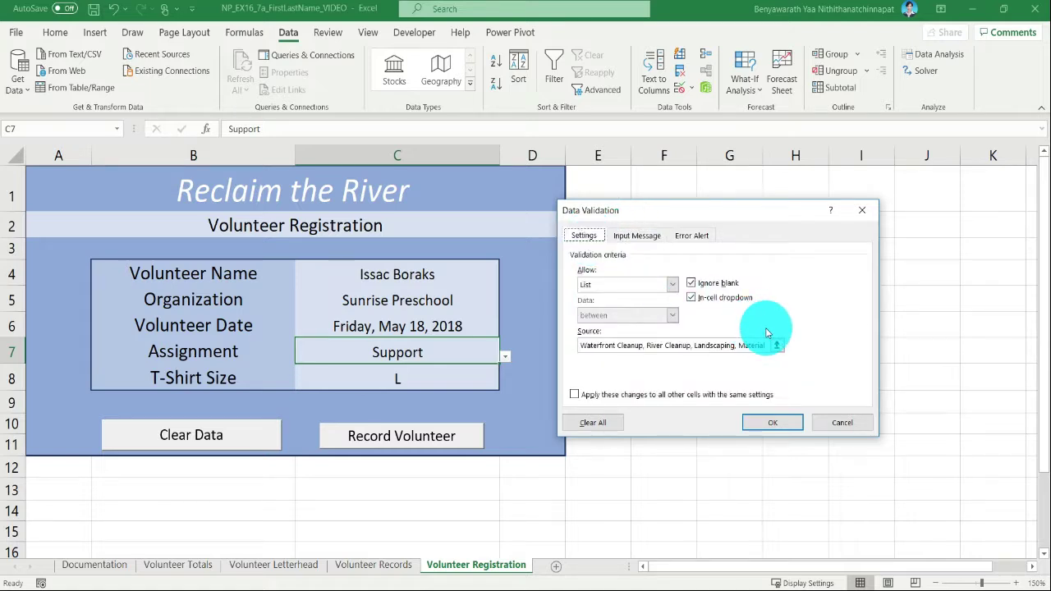
{"action": "left_click", "coordinate": [790, 423]}
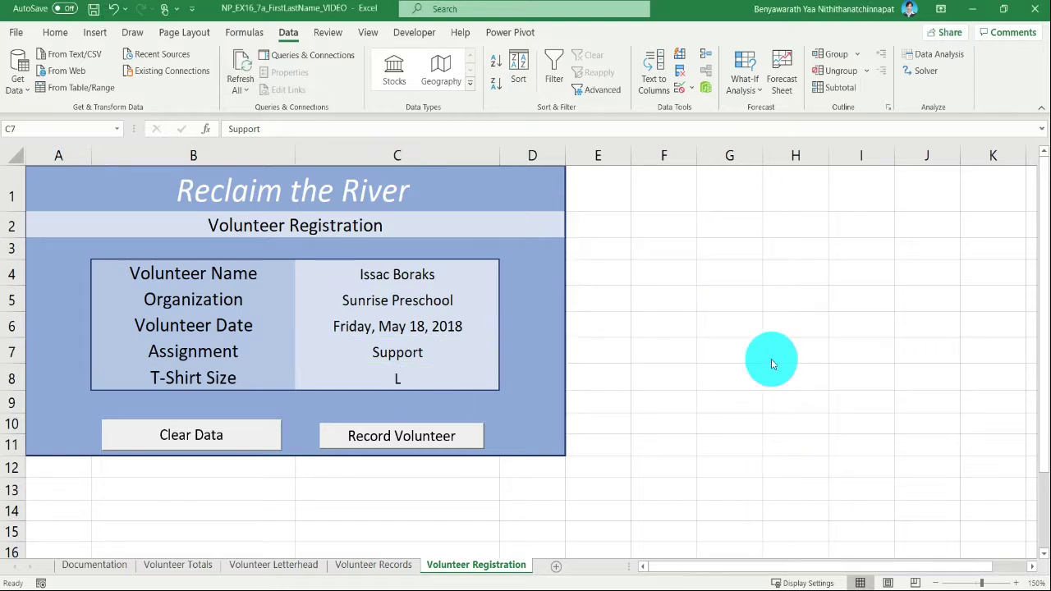
- Check the assignment choices offered in cell C7 without changing the selected value
{"action": "left_click", "coordinate": [484, 353]}
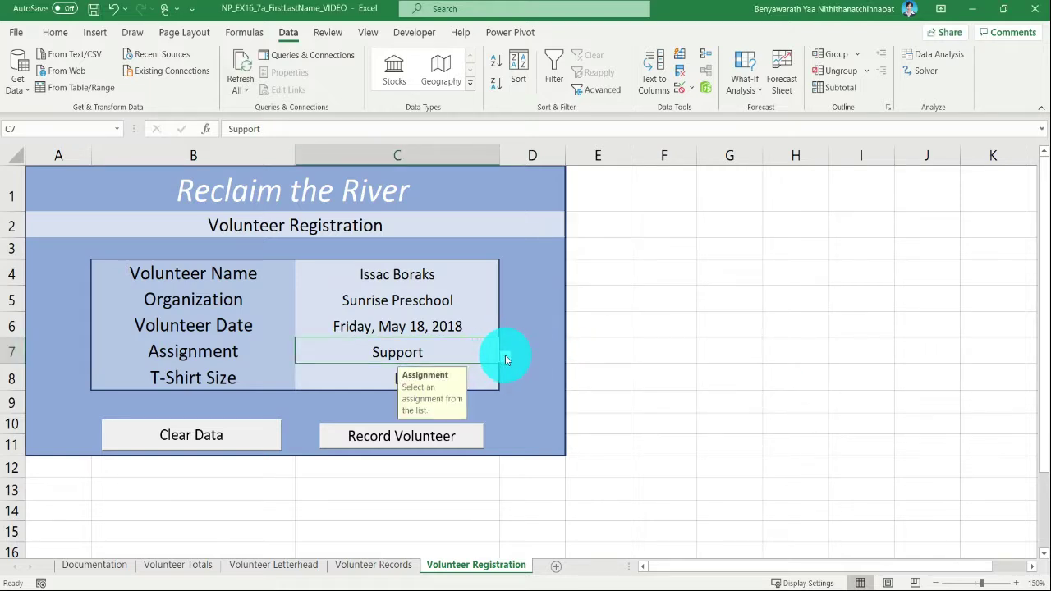
{"action": "left_click", "coordinate": [504, 356]}
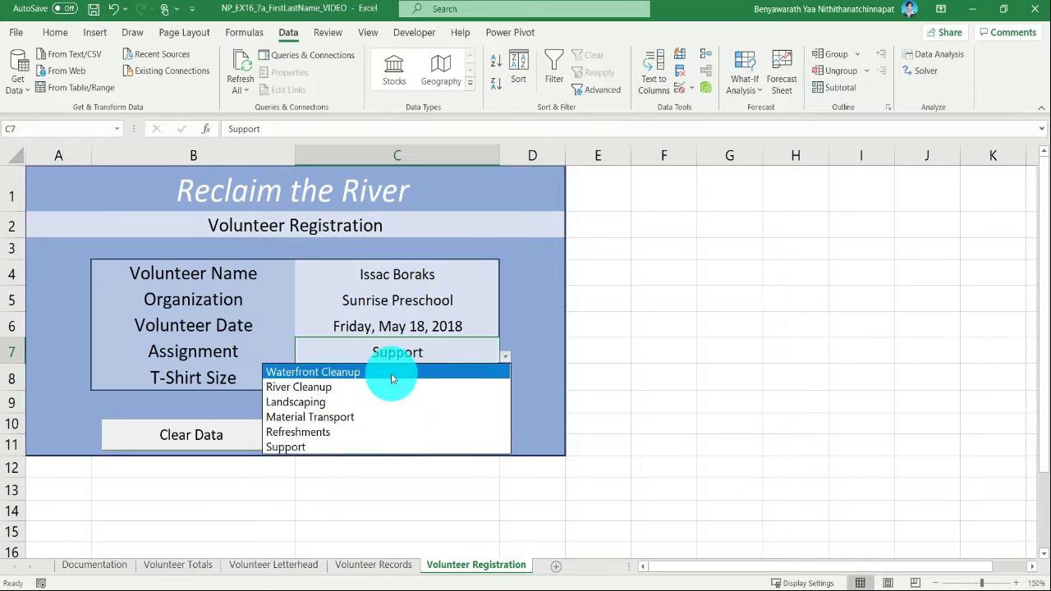
{"action": "key", "text": "Escape"}
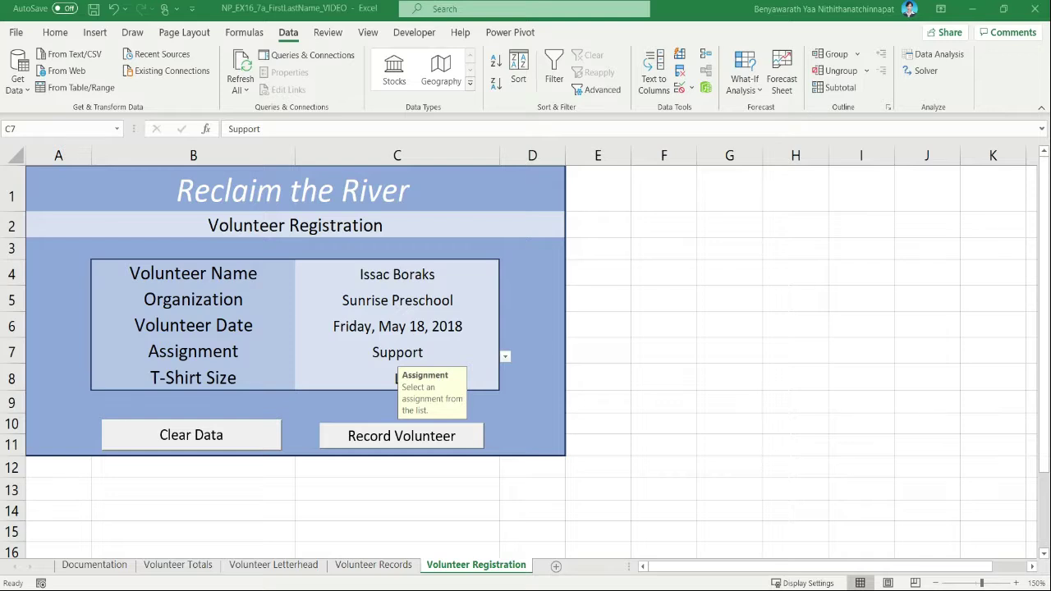
- Give the C8 validation rule an input message titled "T-Shirt Size" with the text "Select a t-shirt size from the list."
{"action": "left_click", "coordinate": [383, 378]}
{"action": "type", "text": "L"}
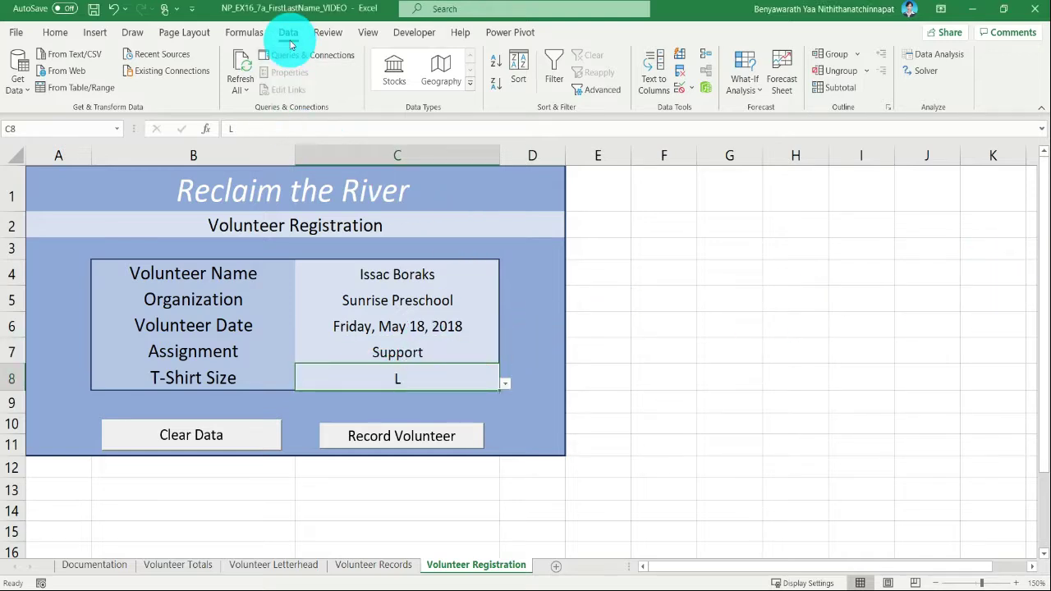
{"action": "left_click", "coordinate": [692, 96]}
{"action": "left_click", "coordinate": [788, 106]}
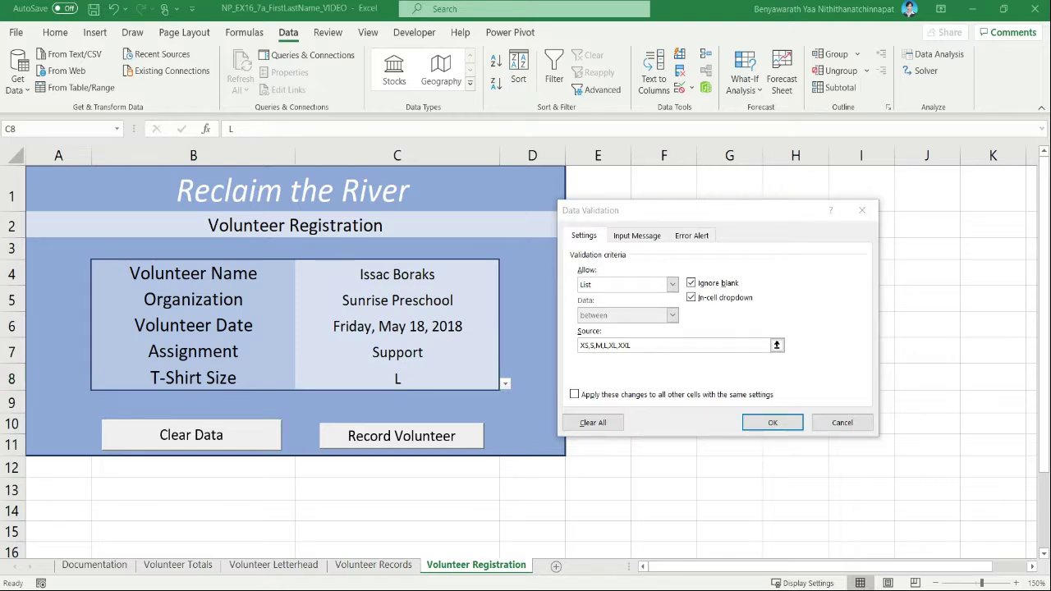
{"action": "left_click", "coordinate": [637, 236]}
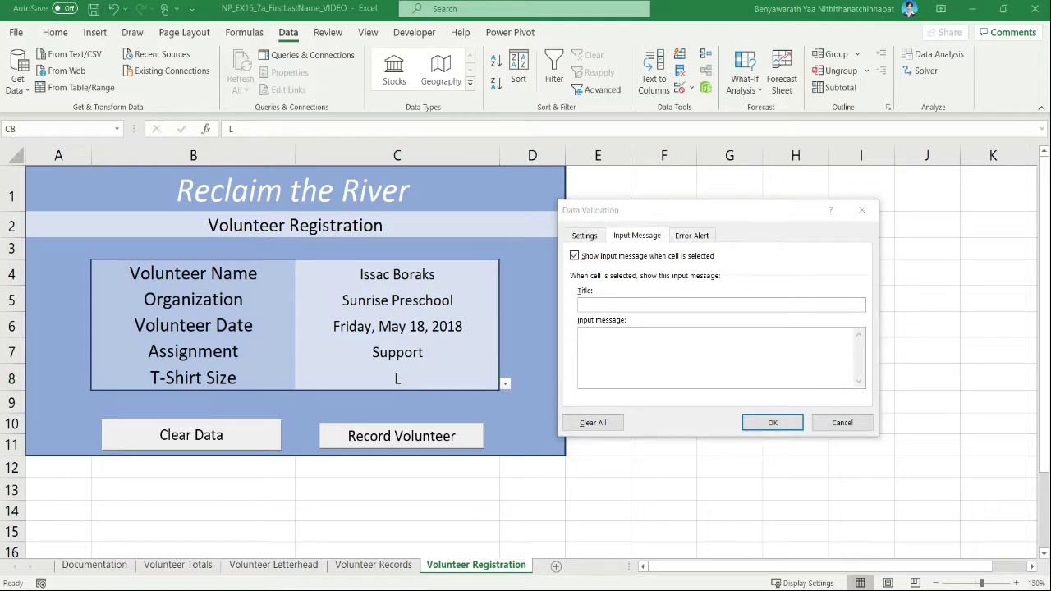
{"action": "left_click", "coordinate": [753, 305]}
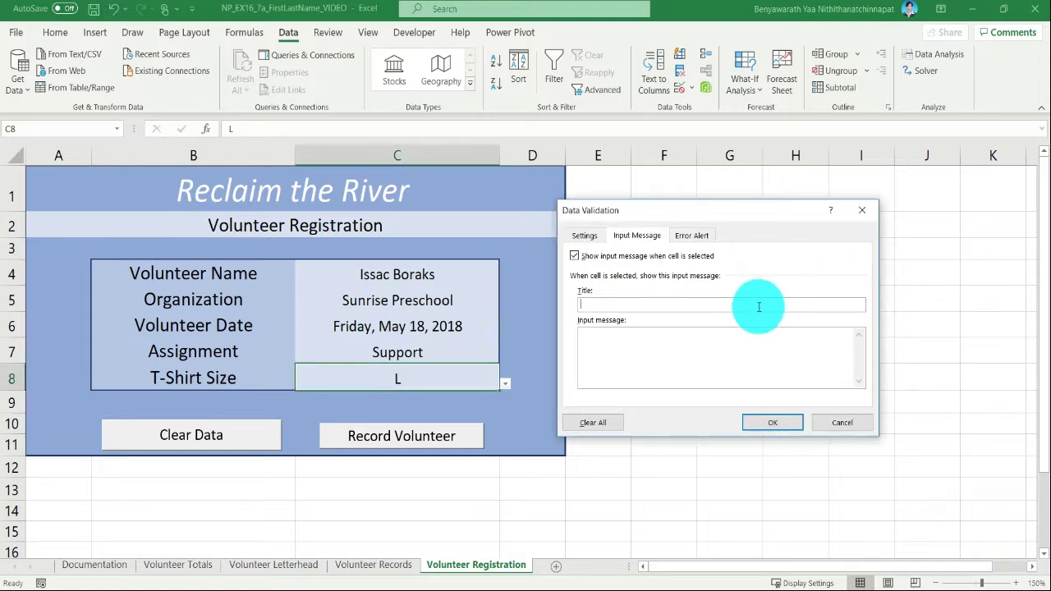
{"action": "type", "text": "T-Shirt Size"}
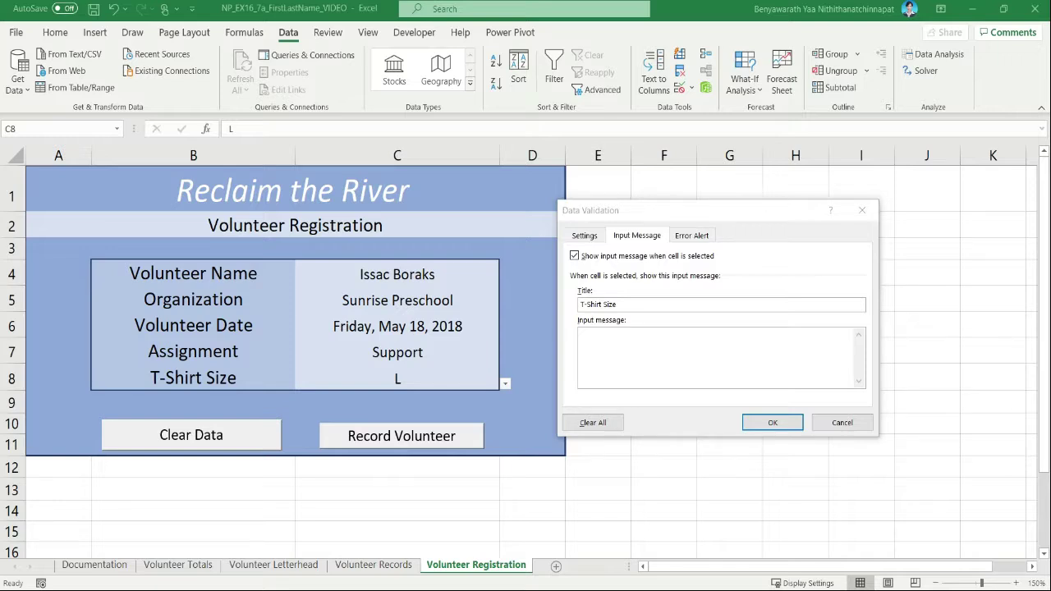
{"action": "left_click", "coordinate": [826, 329]}
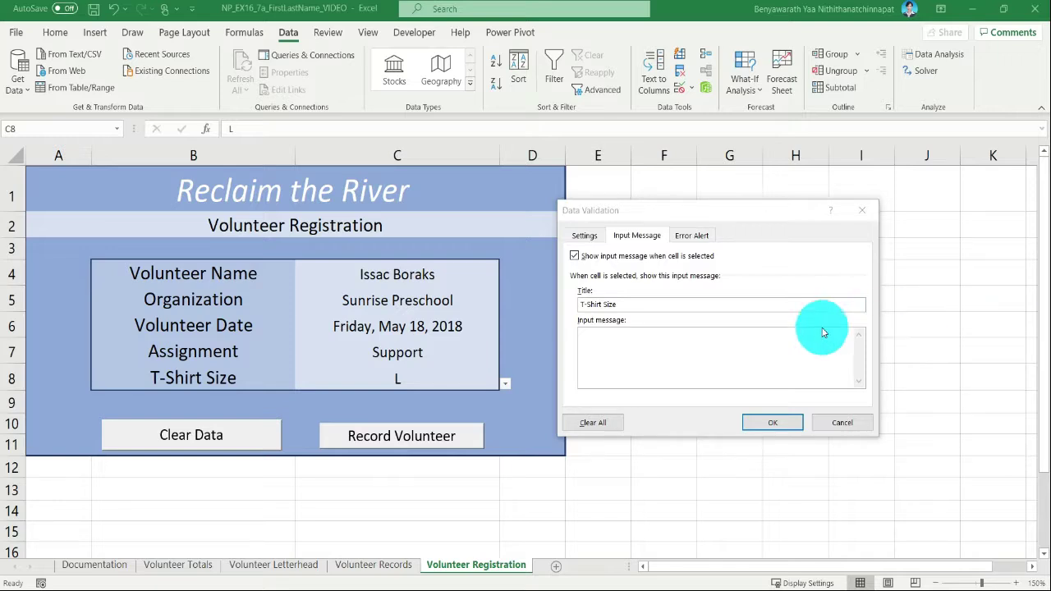
{"action": "type", "text": "Select a t-shirt size from the list."}
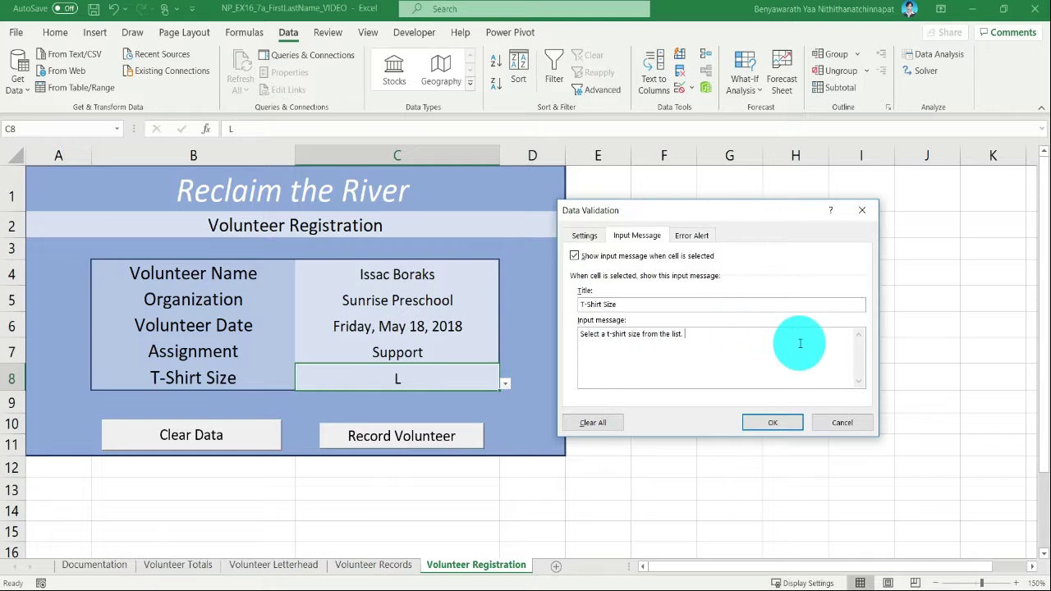
{"action": "key", "text": "BackSpace"}
{"action": "key", "text": "BackSpace"}
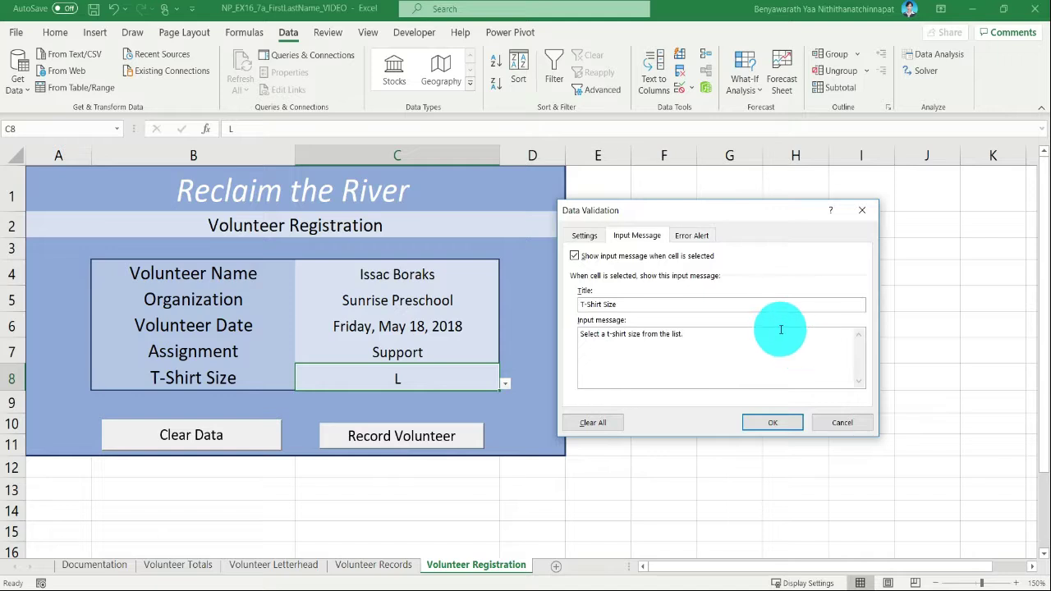
- Add a Stop error alert titled "Select a valid t-shirt size." to the C8 rule and apply it
{"action": "left_click", "coordinate": [677, 234]}
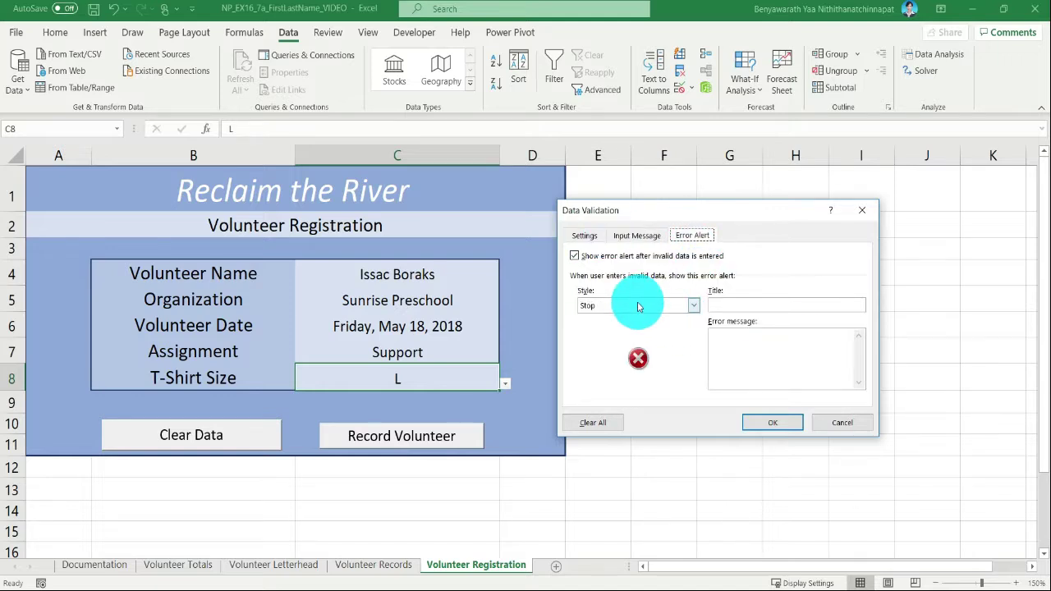
{"action": "left_click", "coordinate": [737, 306]}
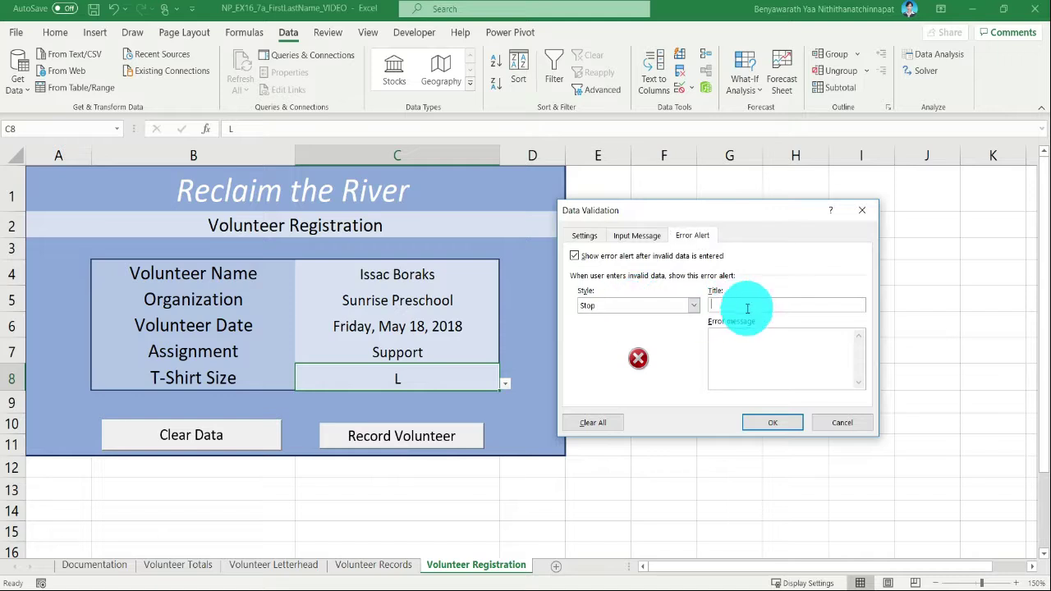
{"action": "type", "text": "Se;e"}
{"action": "key", "text": "BackSpace"}
{"action": "key", "text": "BackSpace"}
{"action": "type", "text": "lect a"}
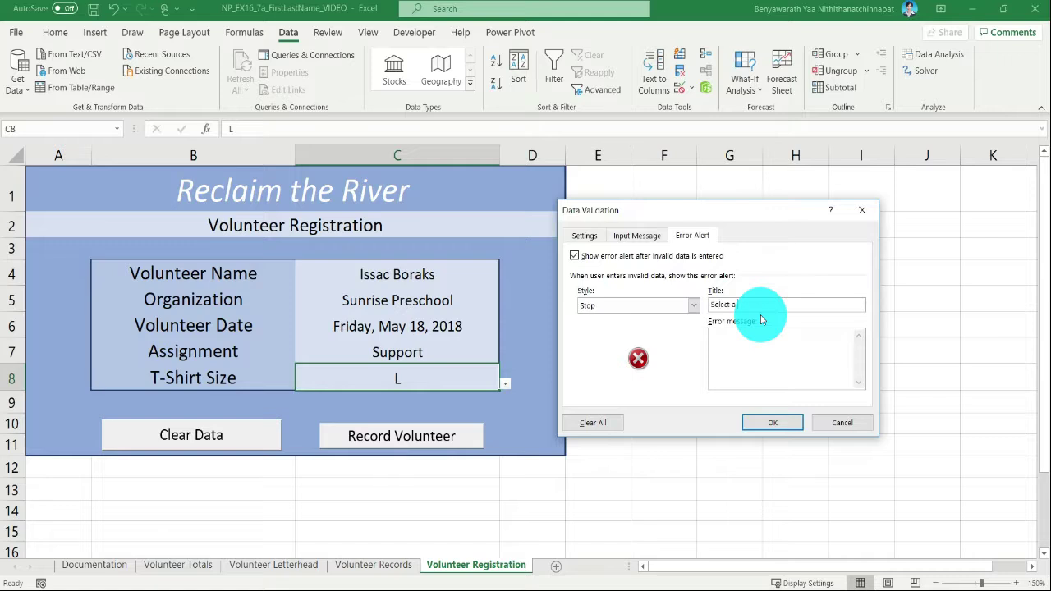
{"action": "type", "text": " valid t-shirt size."}
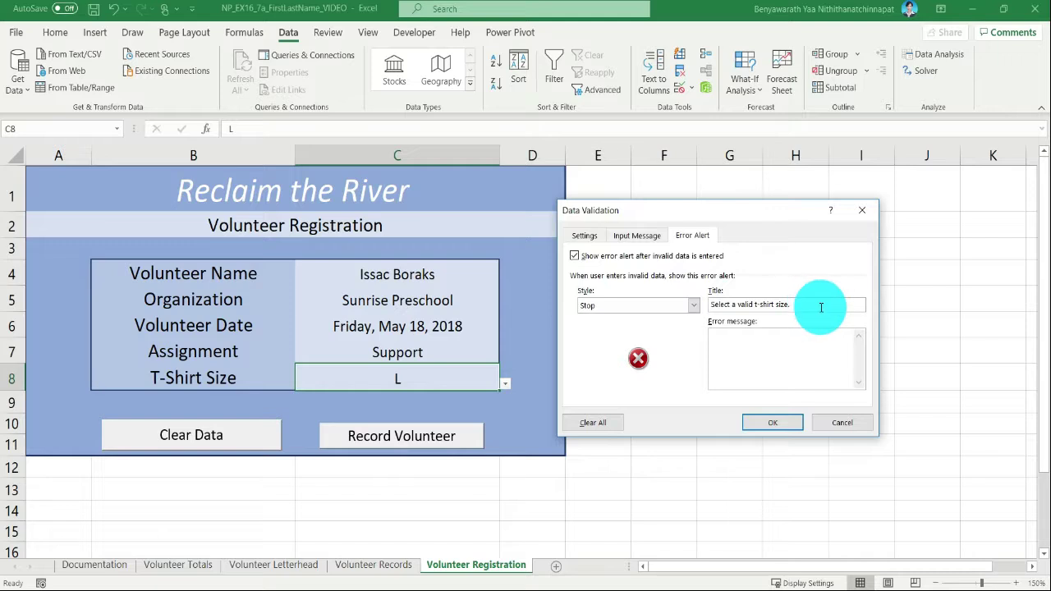
{"action": "left_click", "coordinate": [765, 423]}
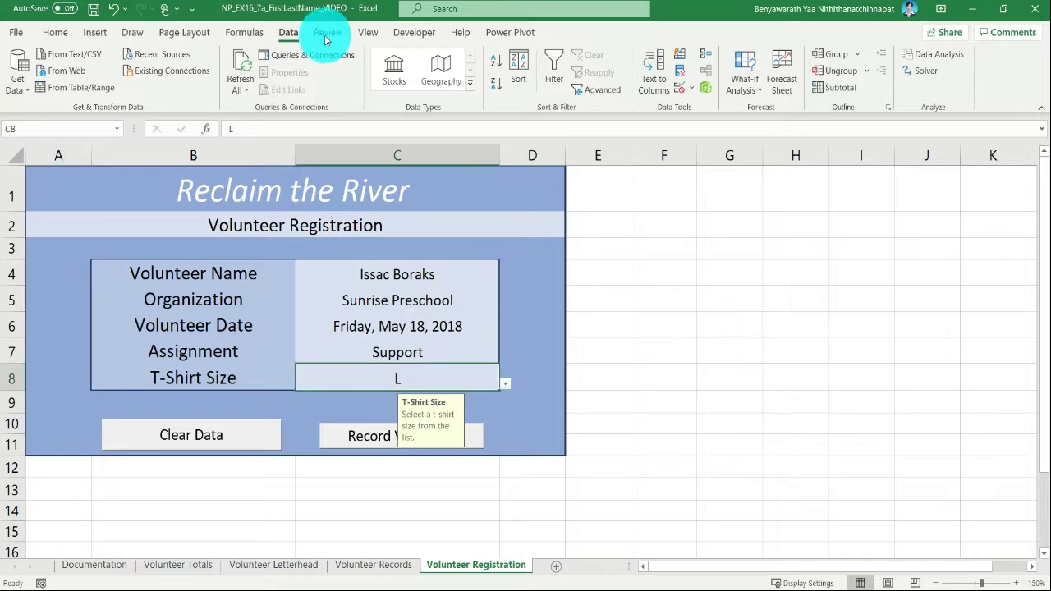
- Save the workbook and clear the current volunteer's entries from the registration form
{"action": "left_click", "coordinate": [92, 10]}
{"action": "left_click", "coordinate": [664, 267]}
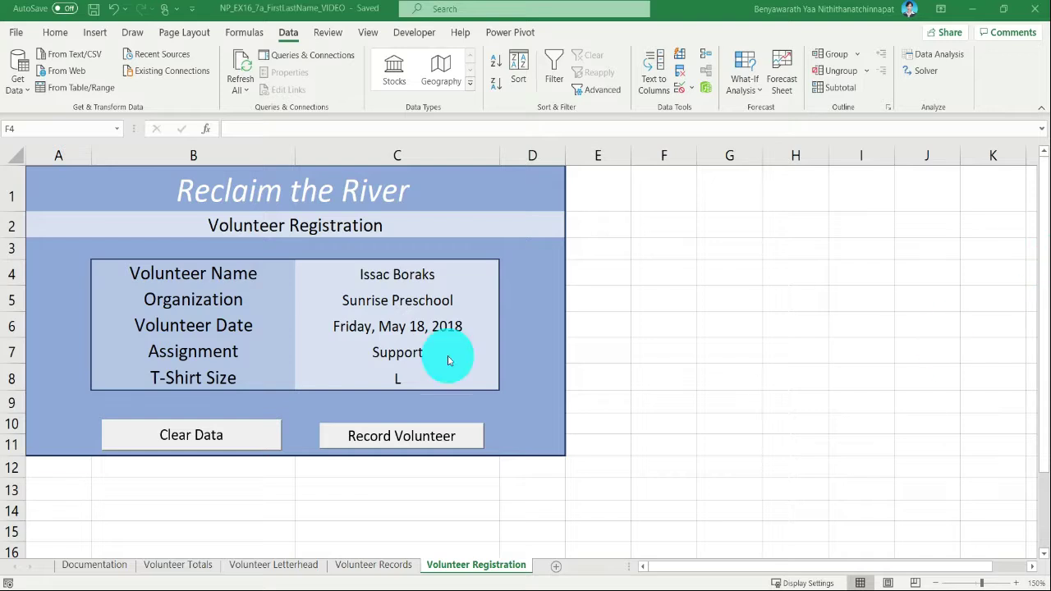
{"action": "left_click", "coordinate": [693, 361]}
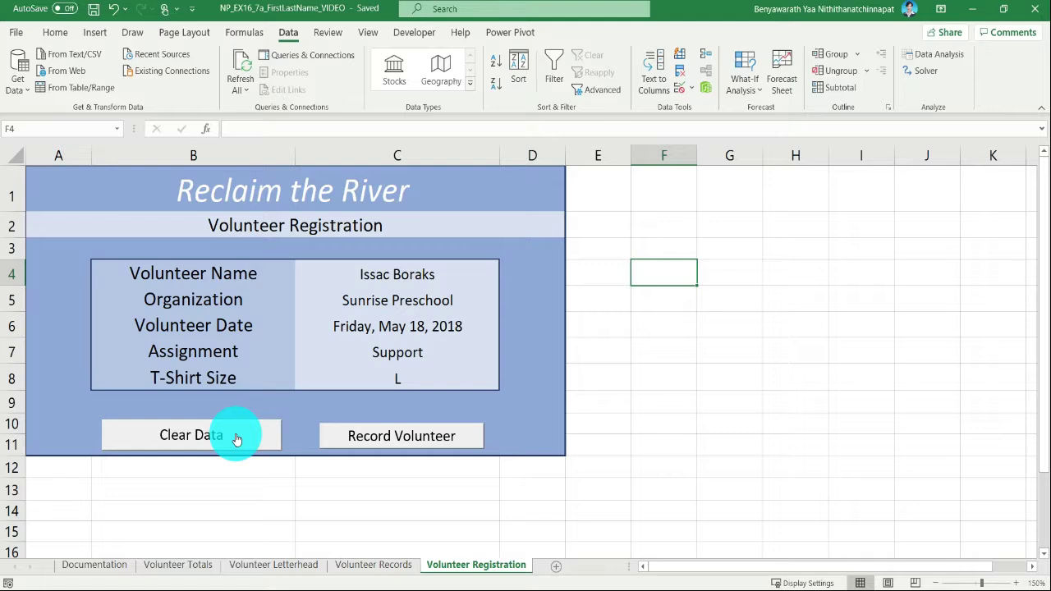
{"action": "left_click", "coordinate": [272, 490]}
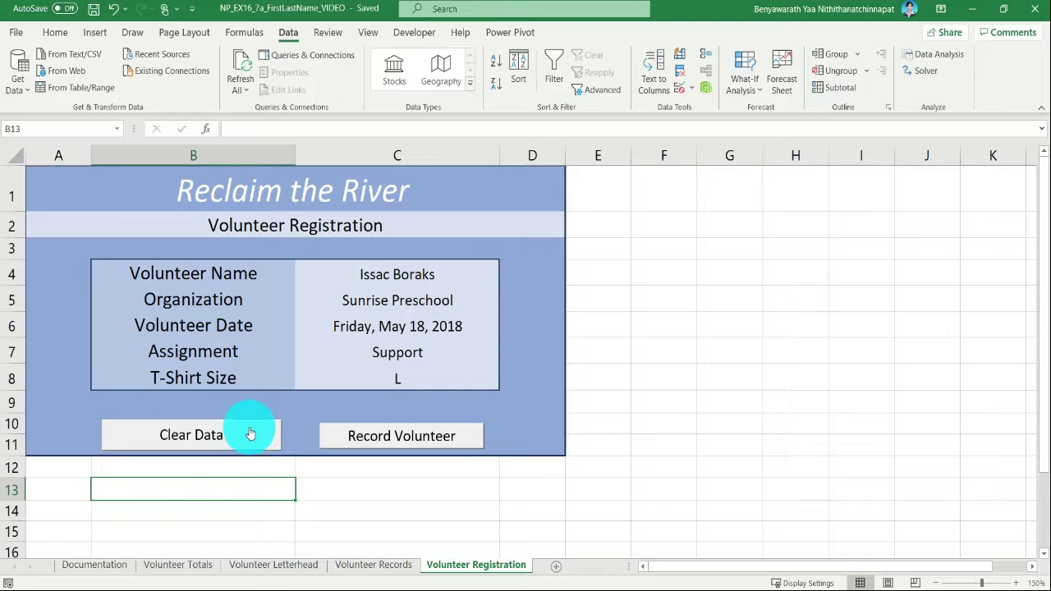
{"action": "left_click", "coordinate": [197, 434]}
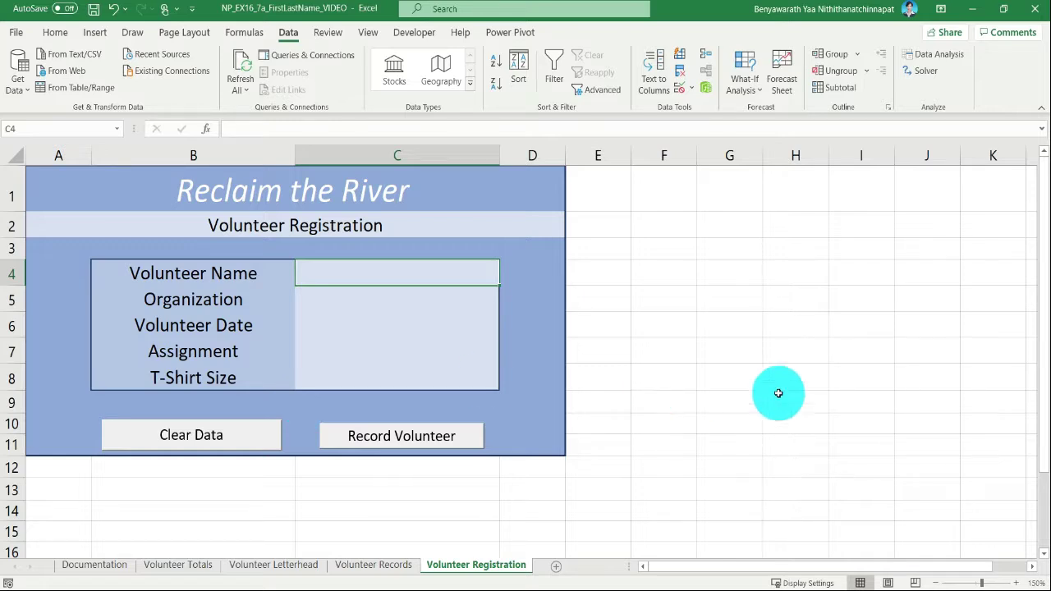
{"action": "left_click", "coordinate": [258, 442]}
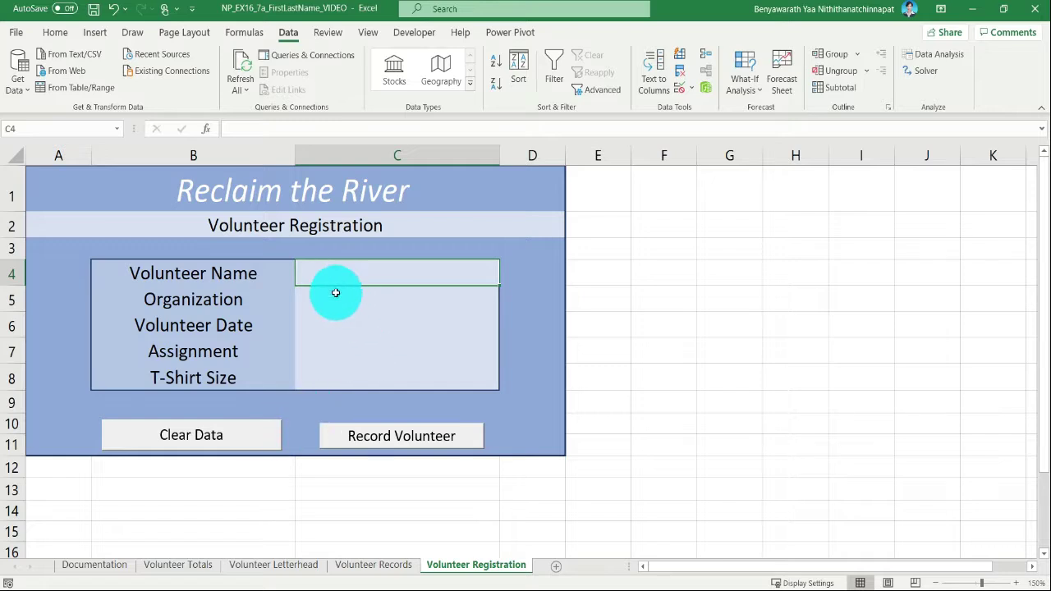
- Enter the new volunteer's full name in cell C4 and "Ultimate Craft Center" as the organization in C5
{"action": "left_click_drag", "start_coordinate": [410, 271], "coordinate": [440, 277]}
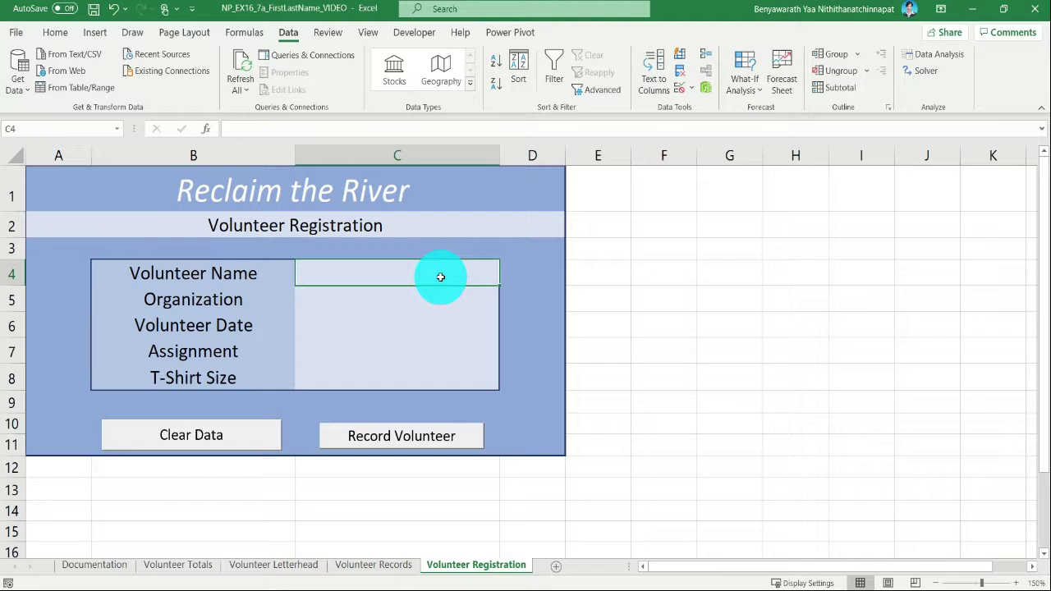
{"action": "type", "text": "Kat"}
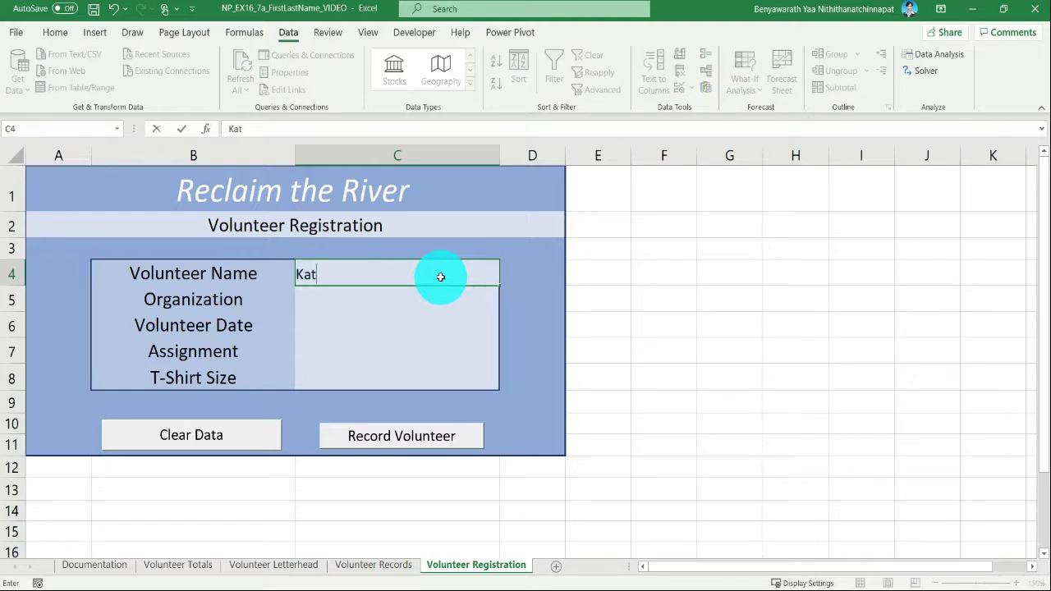
{"action": "type", "text": "e Bryant"}
{"action": "key", "text": "Return"}
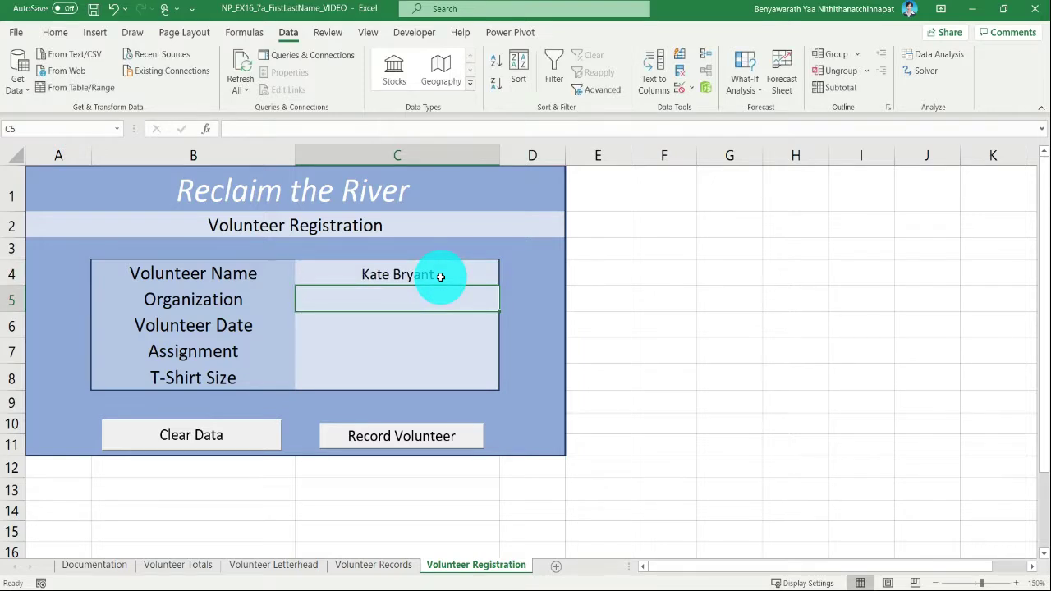
{"action": "type", "text": "Ul"}
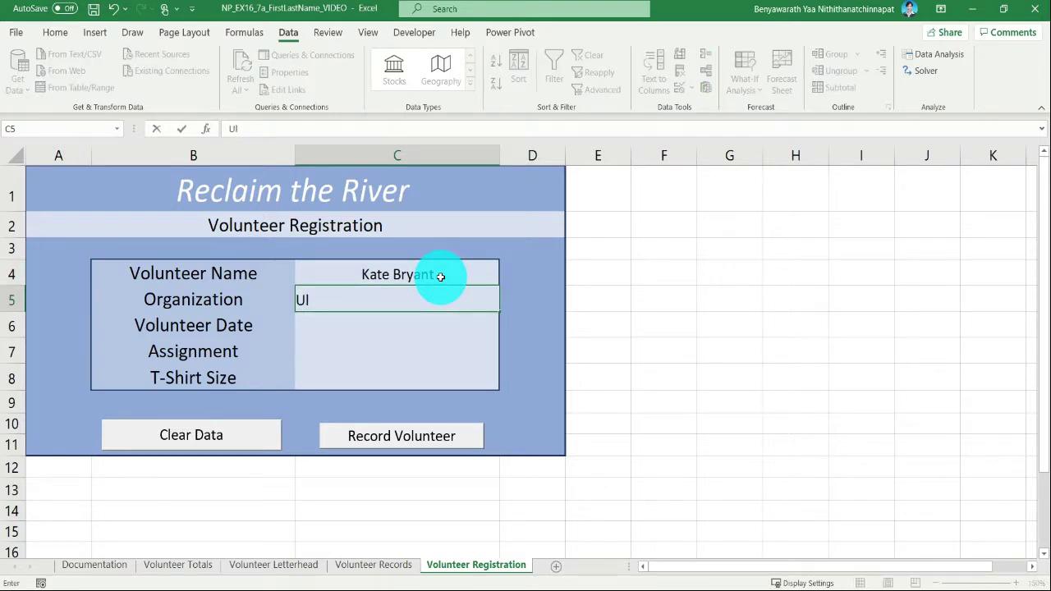
{"action": "key", "text": "BackSpace"}
{"action": "key", "text": "BackSpace"}
{"action": "type", "text": "Ultimate Craft Center"}
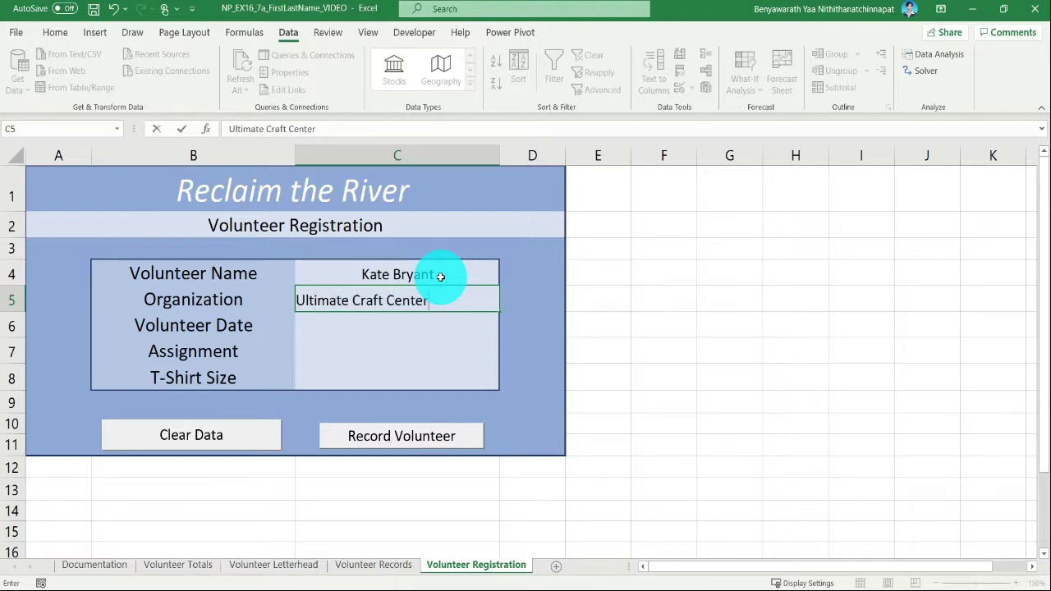
{"action": "key", "text": "Return"}
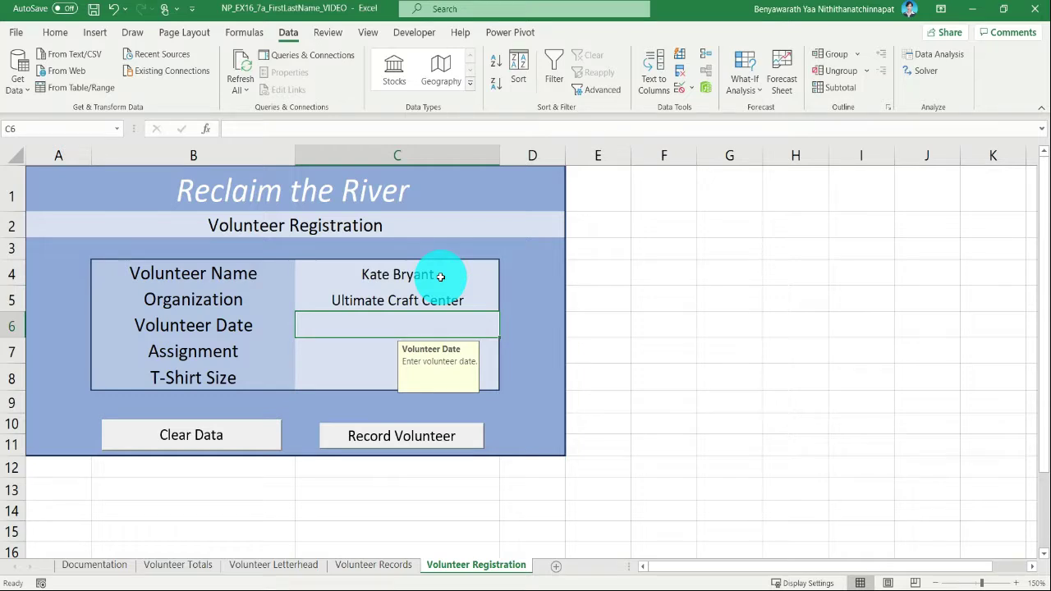
- Enter 5/19/2018 as the volunteer date in C6 and choose River Cleanup as the assignment in C7
{"action": "type", "text": "5/19/2018"}
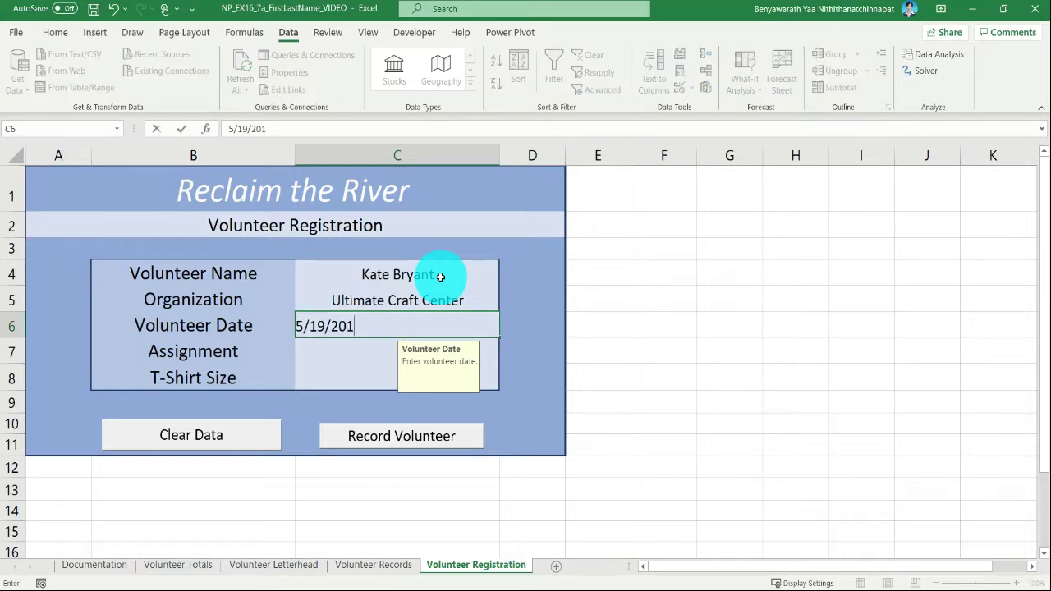
{"action": "key", "text": "Return"}
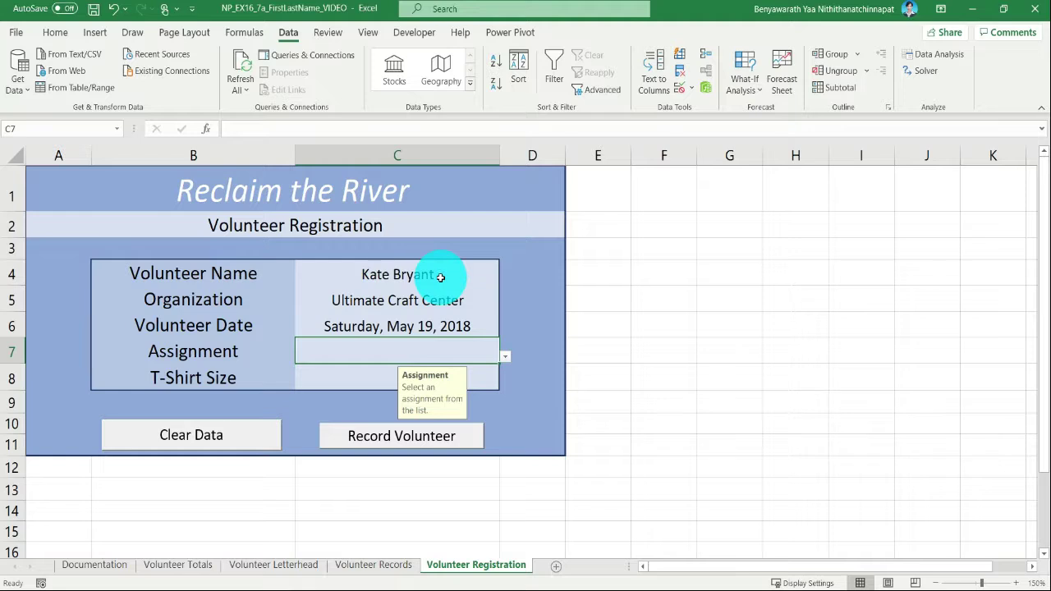
{"action": "left_click", "coordinate": [504, 355]}
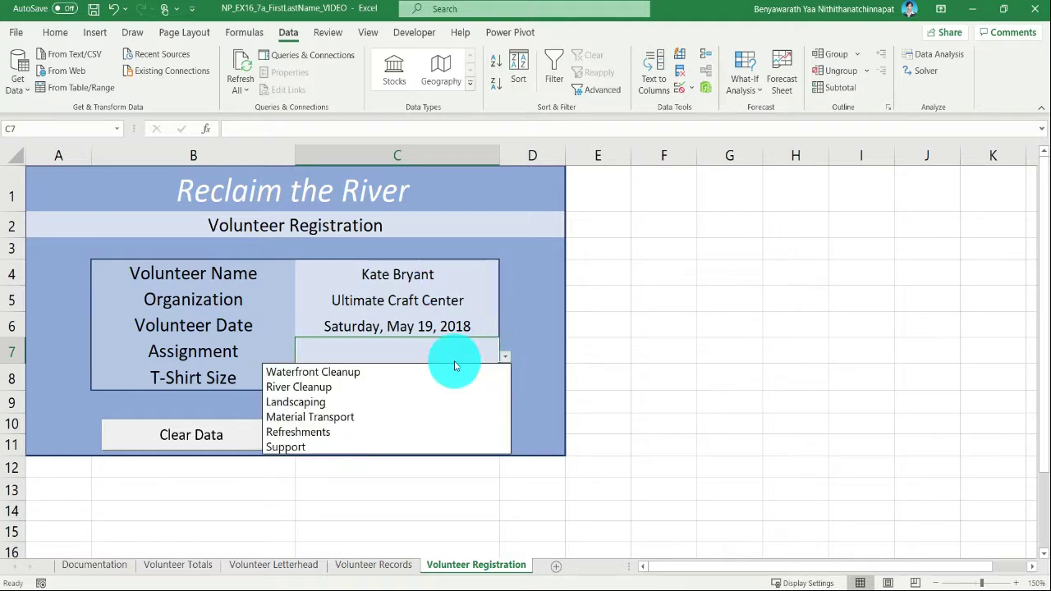
{"action": "left_click", "coordinate": [405, 387]}
- Choose S as the T-shirt size in cell C8 and save the workbook
{"action": "left_click", "coordinate": [496, 376]}
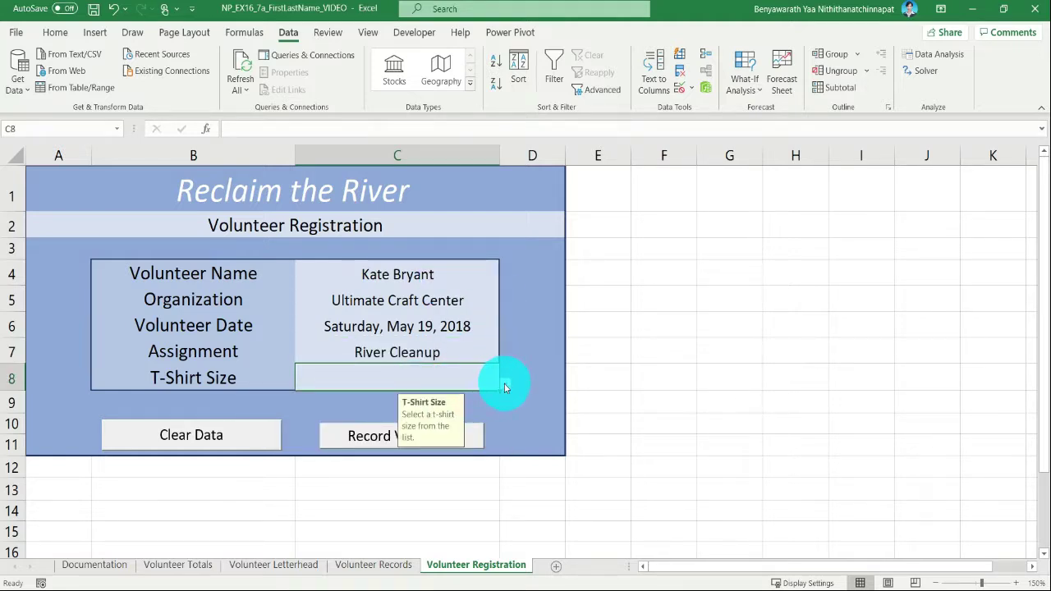
{"action": "left_click", "coordinate": [505, 384]}
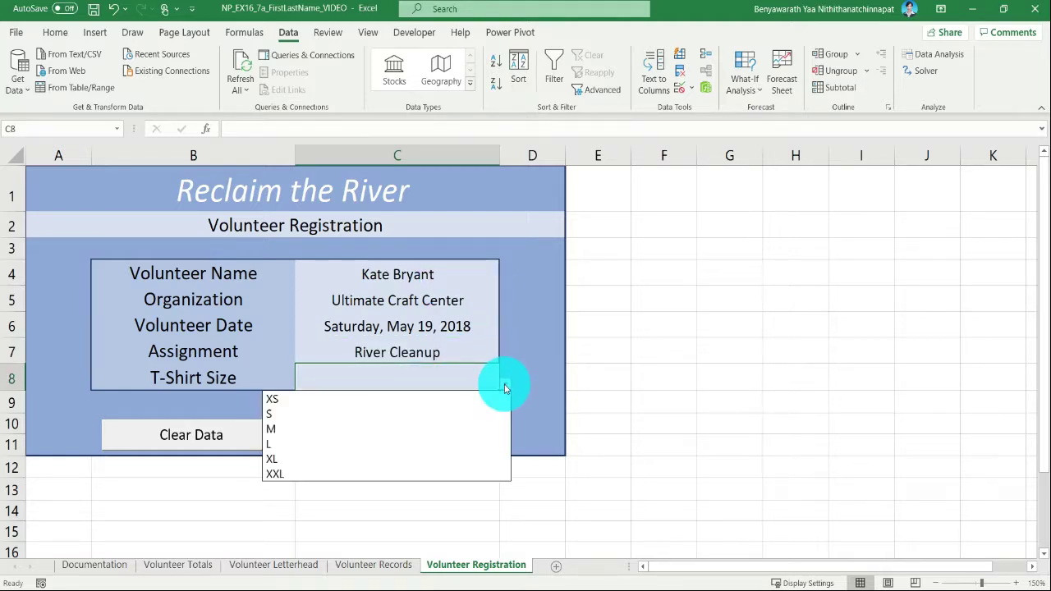
{"action": "left_click", "coordinate": [408, 415]}
{"action": "left_click", "coordinate": [625, 411]}
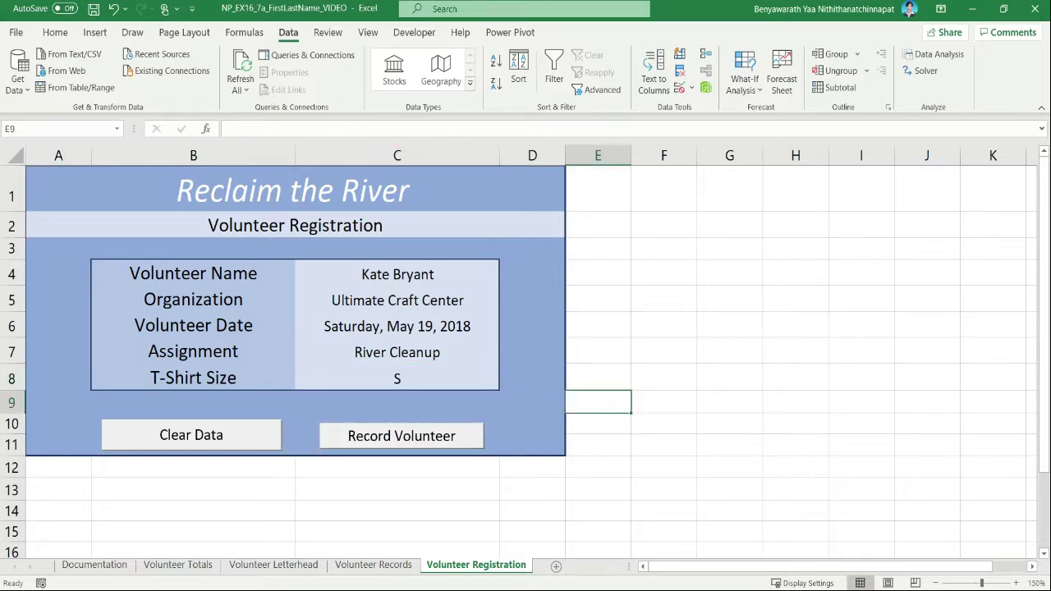
{"action": "left_click", "coordinate": [95, 10]}
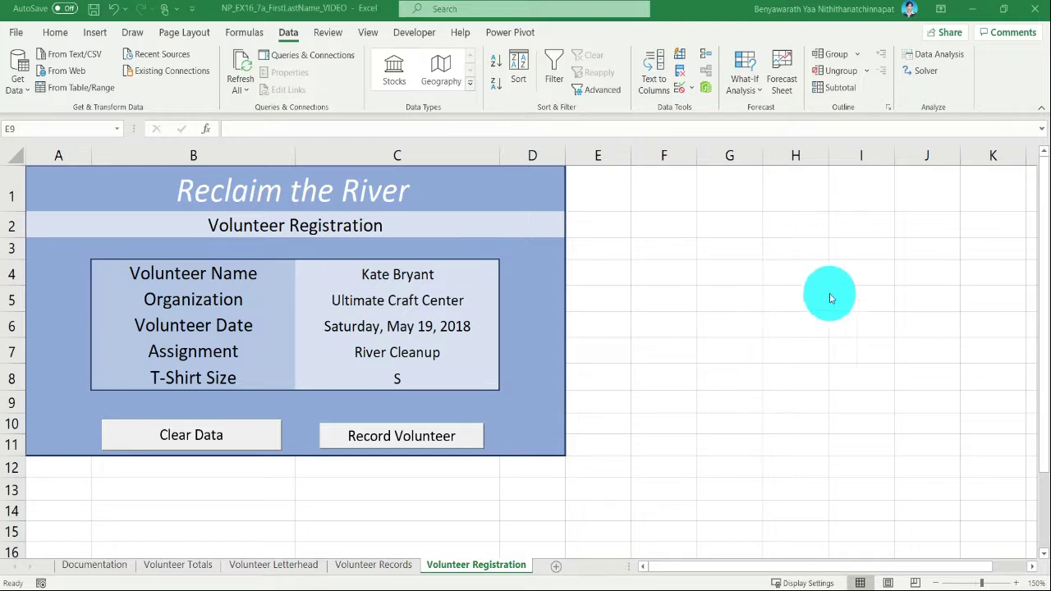
{"action": "left_click", "coordinate": [719, 304]}
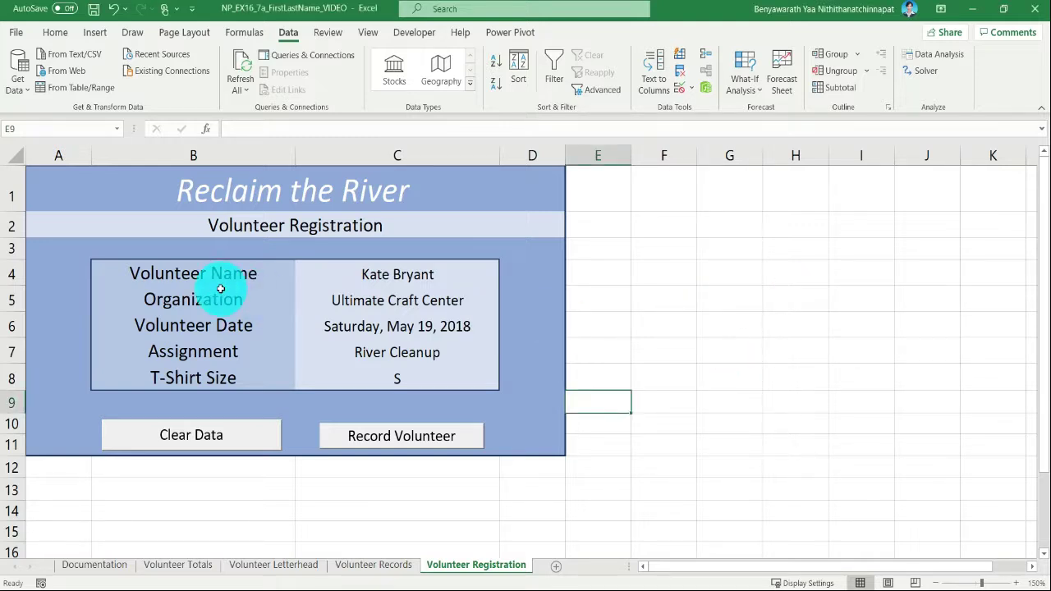
- Unlock the volunteer entry cells C4:C8 by turning off the Locked protection setting
{"action": "left_click_drag", "start_coordinate": [342, 271], "coordinate": [364, 369]}
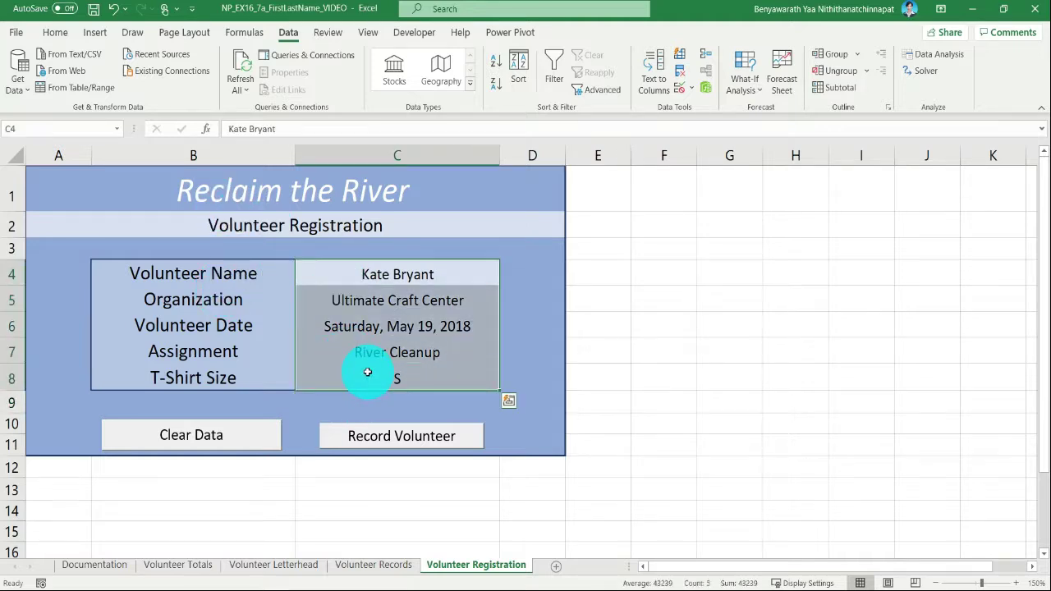
{"action": "right_click", "coordinate": [447, 337]}
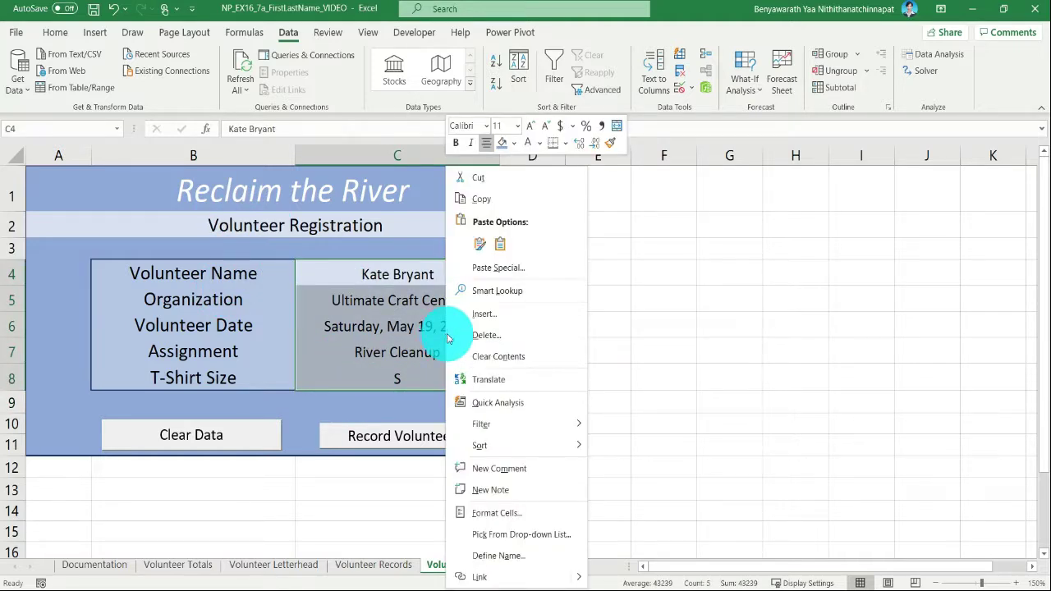
{"action": "left_click", "coordinate": [540, 515]}
{"action": "left_click", "coordinate": [604, 261]}
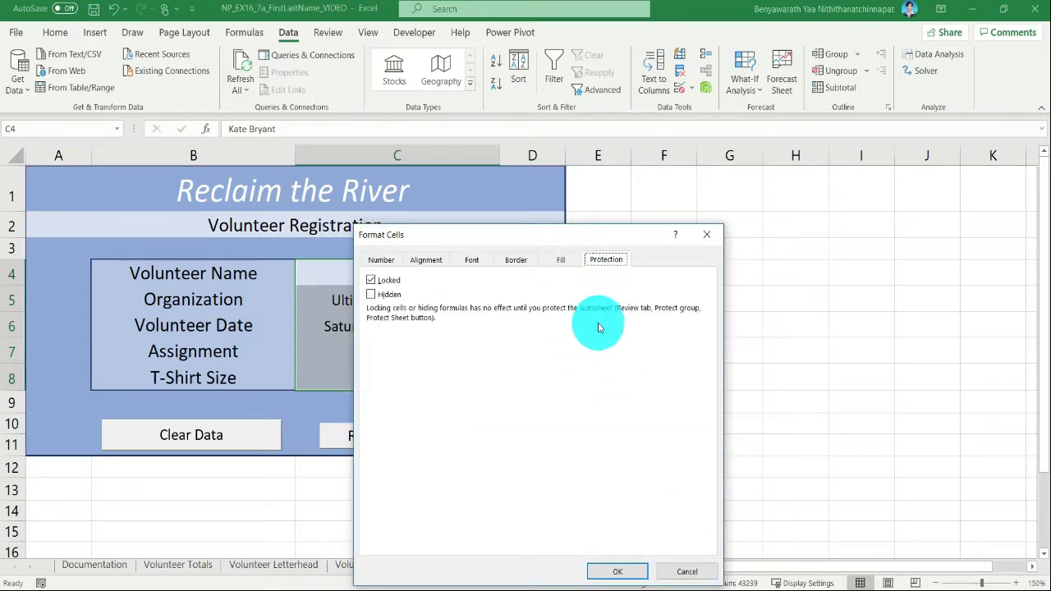
{"action": "left_click", "coordinate": [370, 281]}
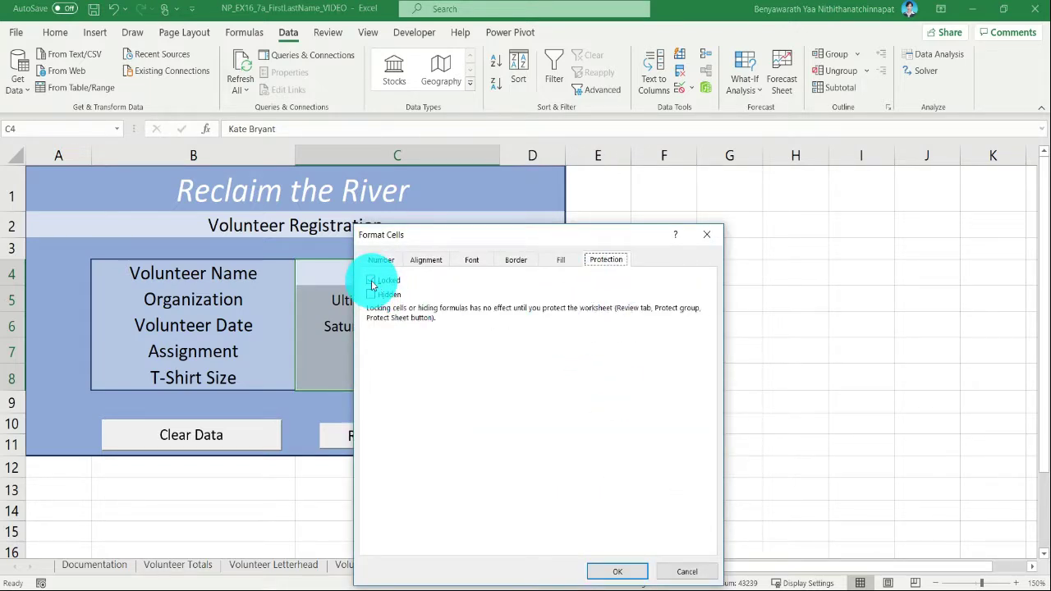
{"action": "left_click", "coordinate": [372, 282]}
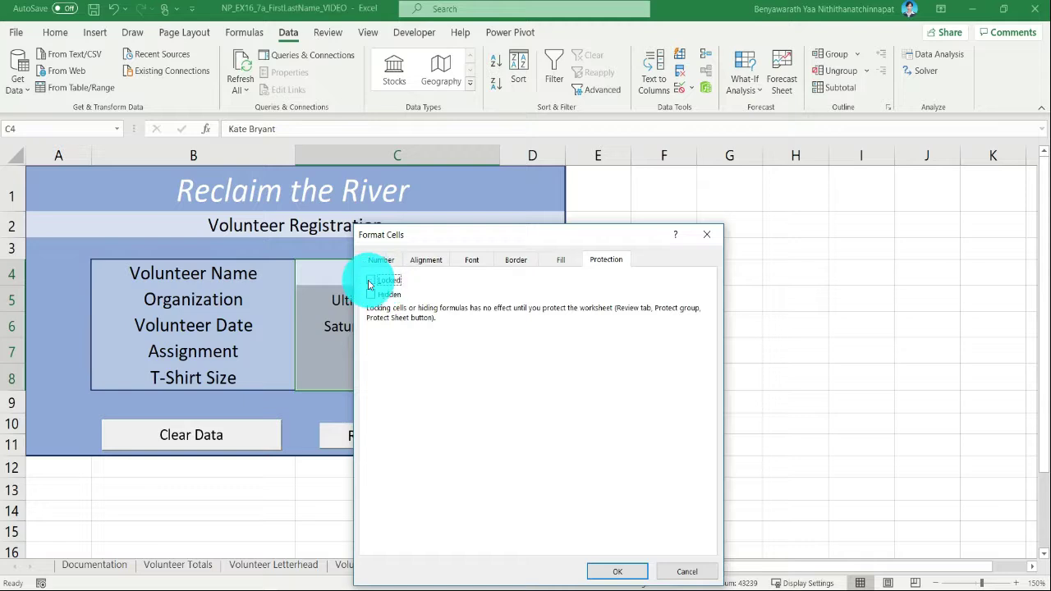
{"action": "left_click", "coordinate": [611, 573]}
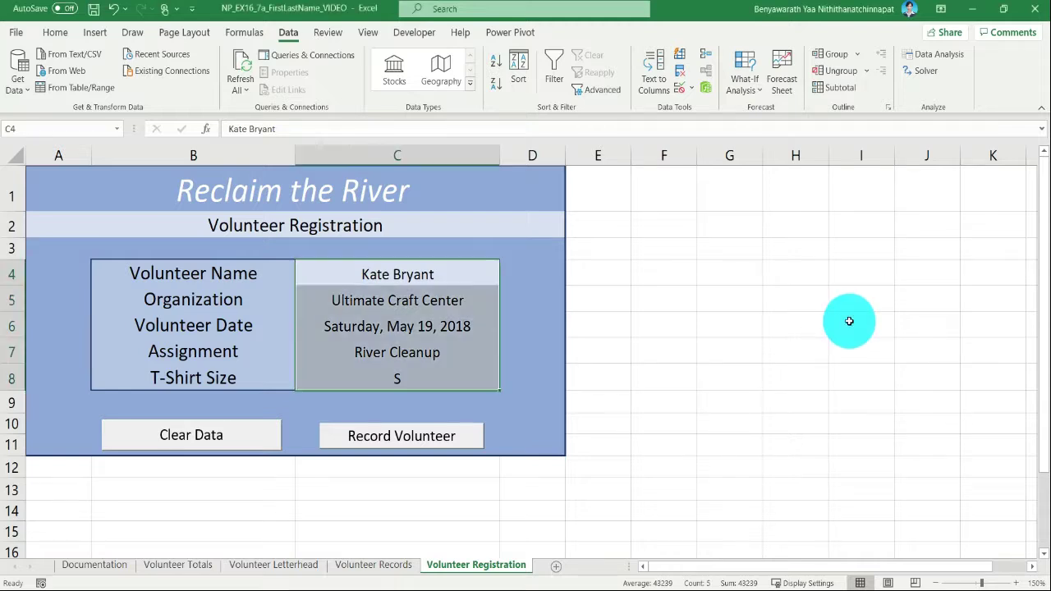
- Protect the Volunteer Registration worksheet without a password, keeping the default permissions for selecting locked and unlocked cells
{"action": "left_click", "coordinate": [329, 36]}
{"action": "left_click", "coordinate": [492, 96]}
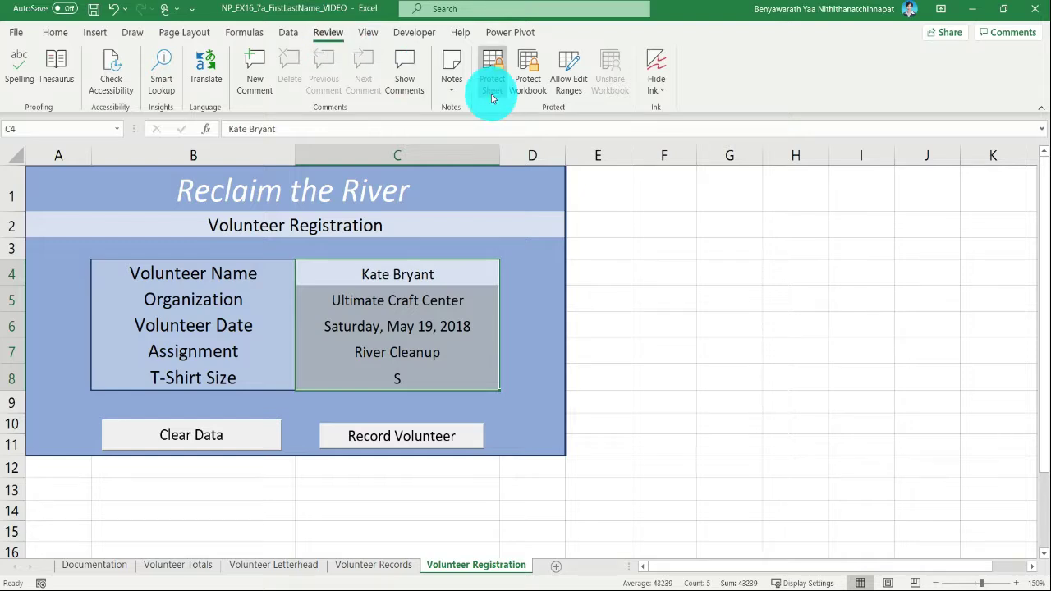
{"action": "left_click", "coordinate": [492, 92]}
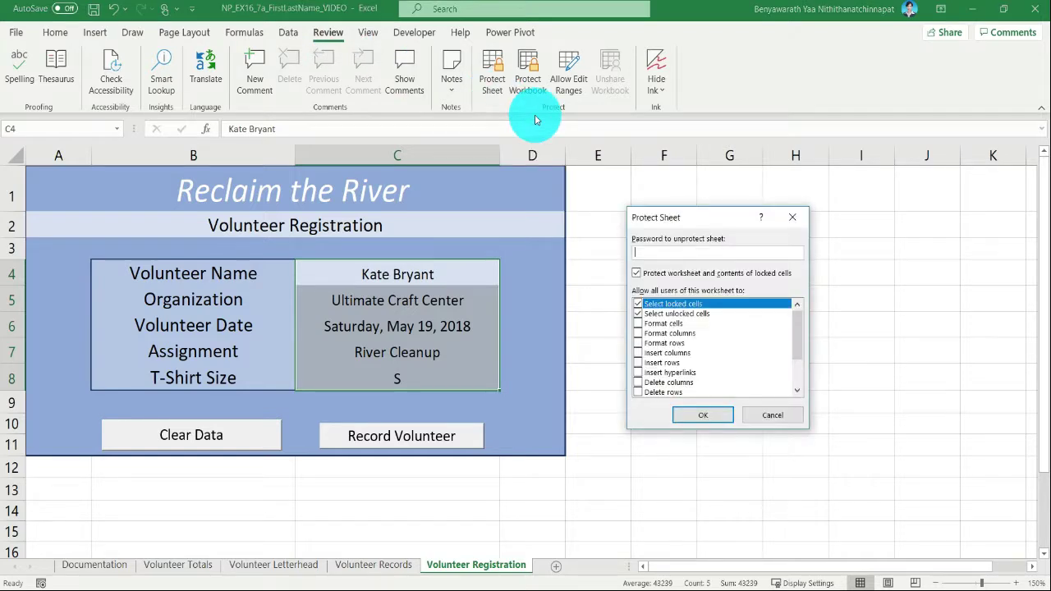
{"action": "left_click", "coordinate": [724, 420]}
- Test the sheet protection by trying to enter text in locked cell H9
{"action": "left_click", "coordinate": [779, 400]}
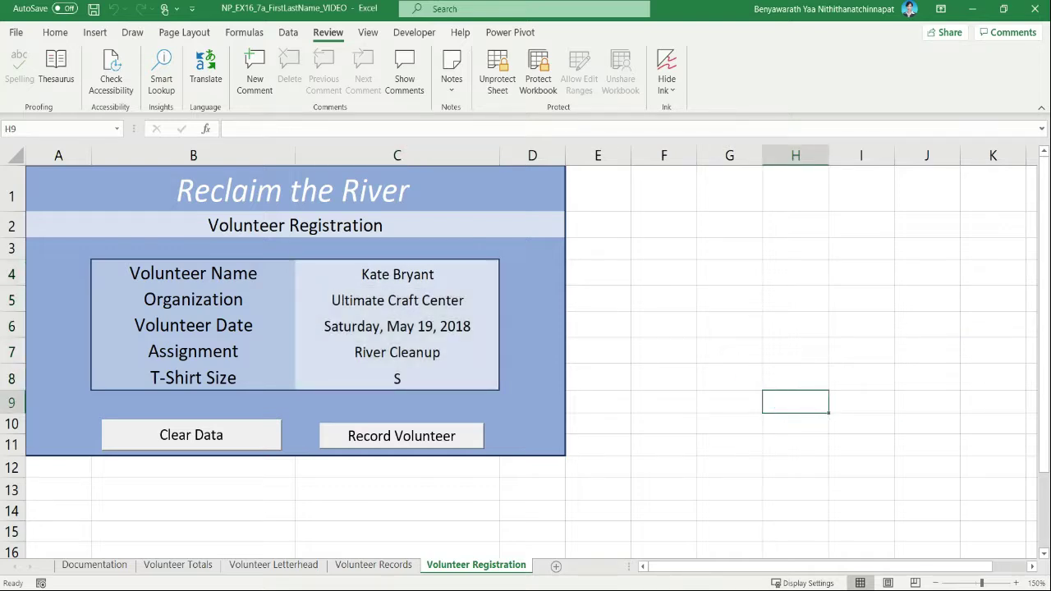
{"action": "key", "text": "a"}
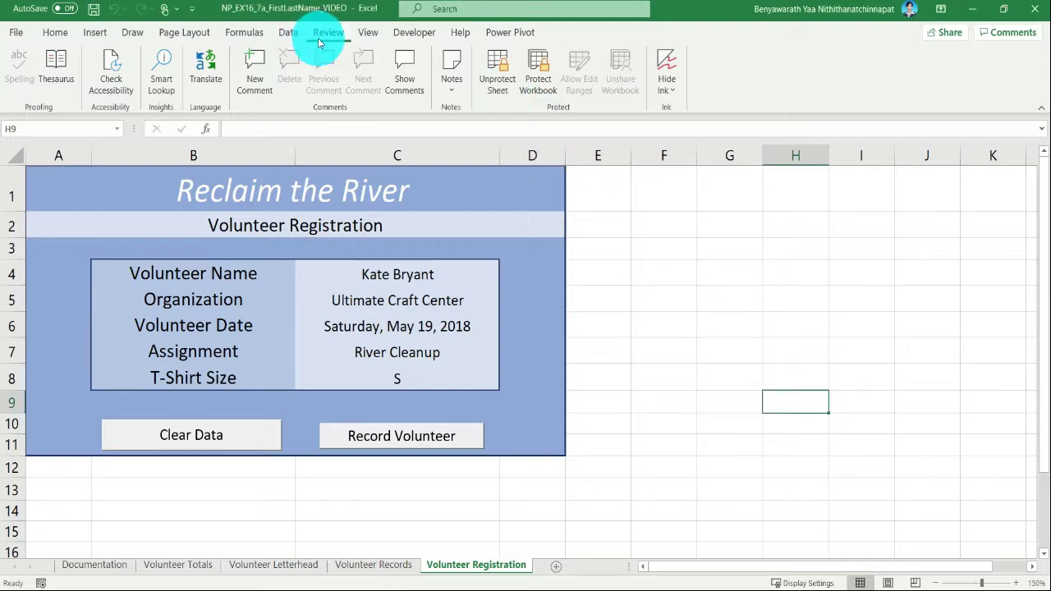
{"action": "left_click", "coordinate": [693, 245]}
{"action": "left_click", "coordinate": [723, 305]}
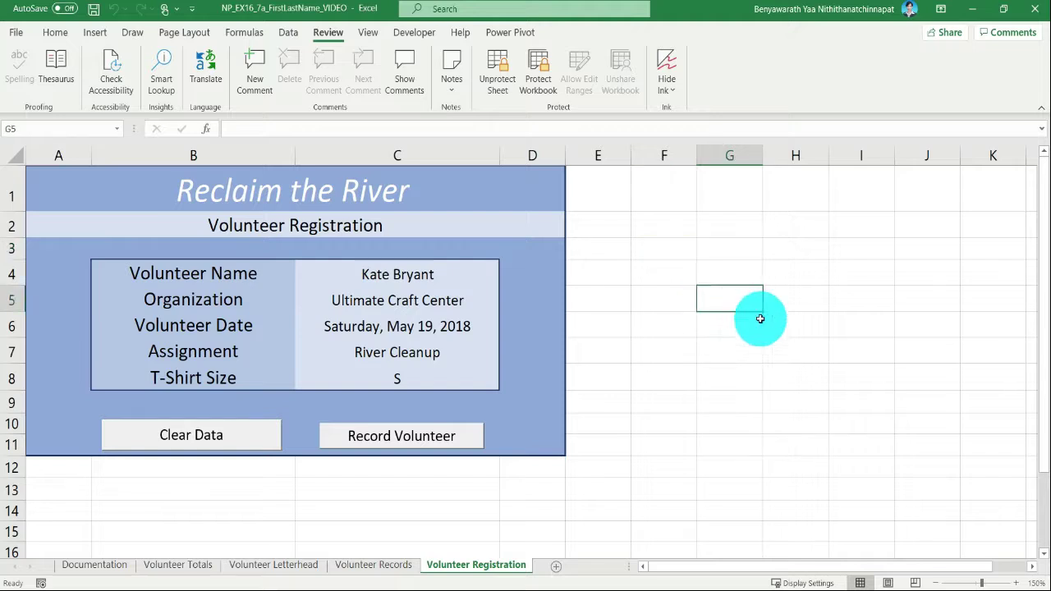
{"action": "left_click", "coordinate": [862, 327]}
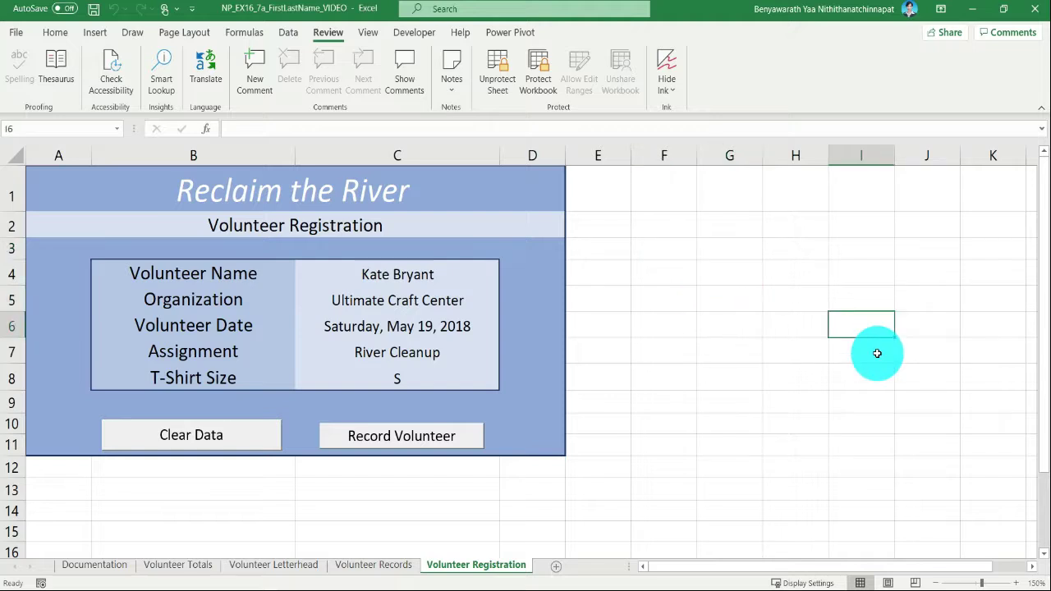
{"action": "left_click", "coordinate": [773, 389]}
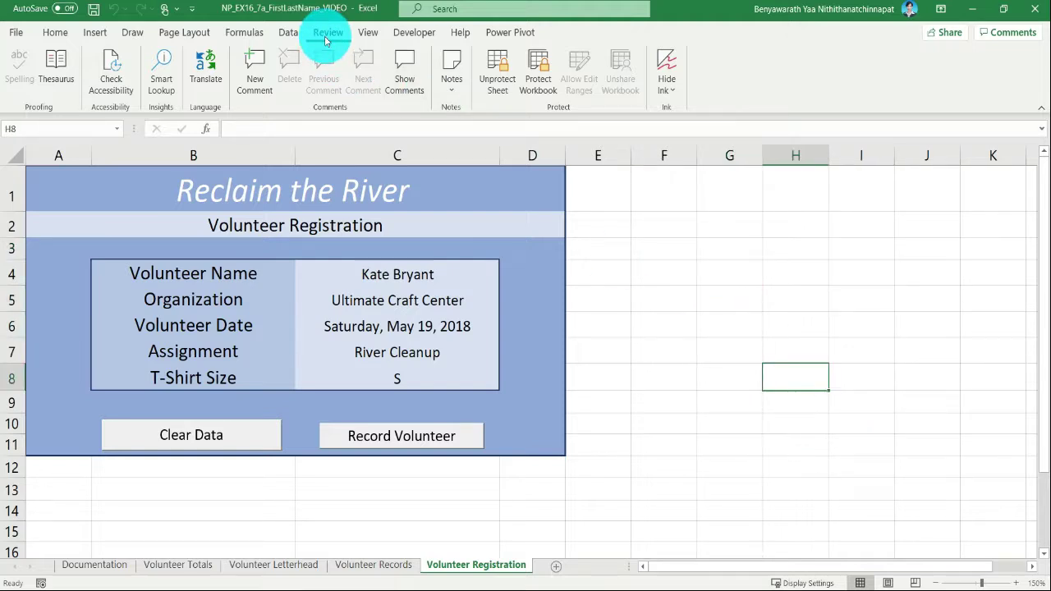
- Protect the workbook structure without a password and save the workbook
{"action": "left_click", "coordinate": [541, 92]}
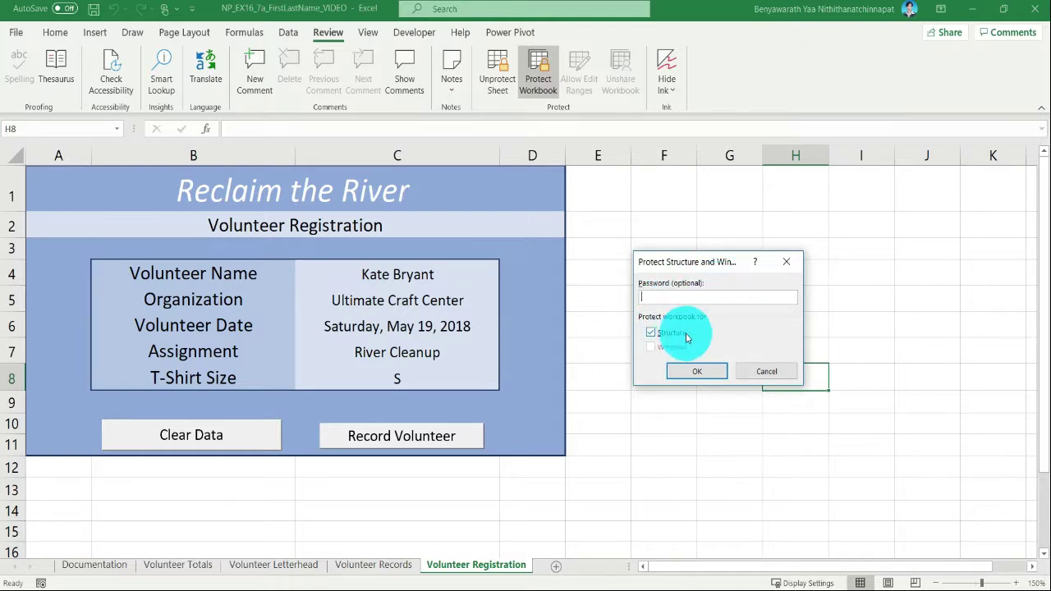
{"action": "left_click", "coordinate": [704, 374]}
{"action": "left_click", "coordinate": [94, 9]}
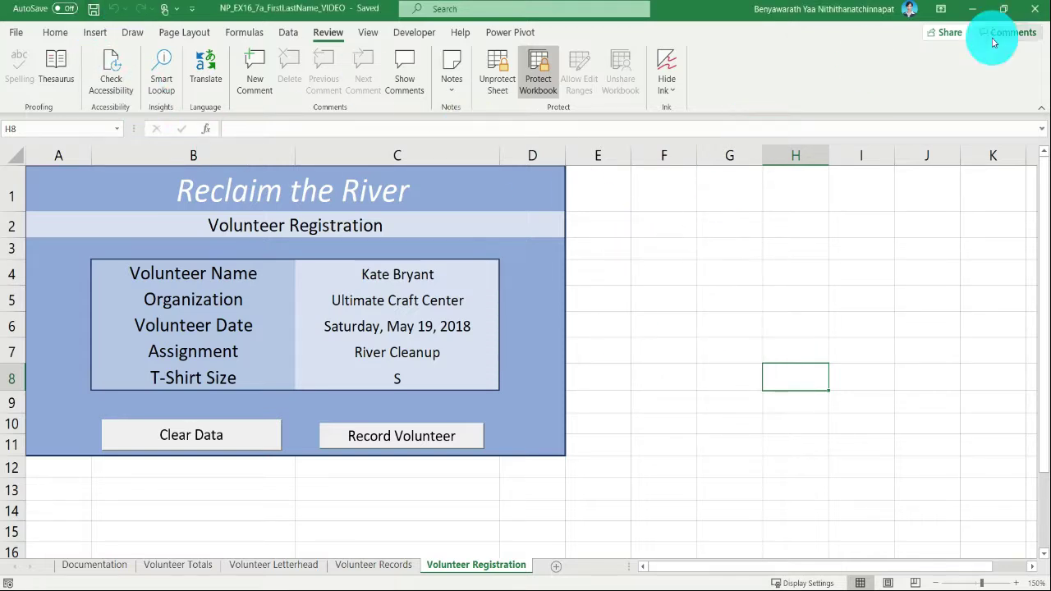
- Switch to the Word instructions, review the remaining directions and the final figures of the worksheets, and return to the Excel workbook
{"action": "left_click_drag", "start_coordinate": [1032, 32], "coordinate": [279, 89]}
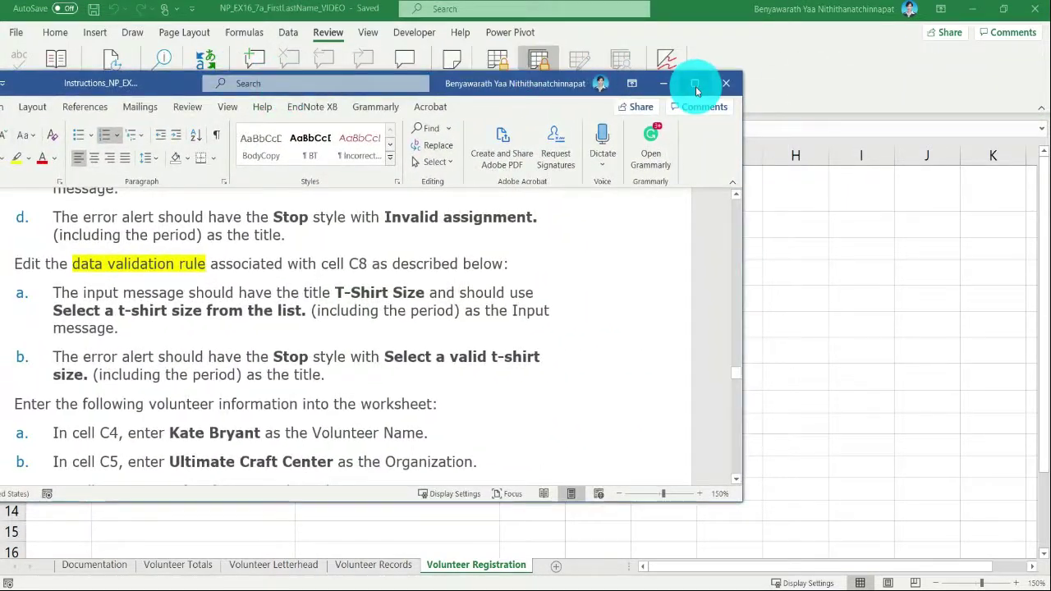
{"action": "left_click", "coordinate": [693, 83]}
{"action": "scroll", "coordinate": [558, 418], "scroll_direction": "down", "scroll_amount": 6}
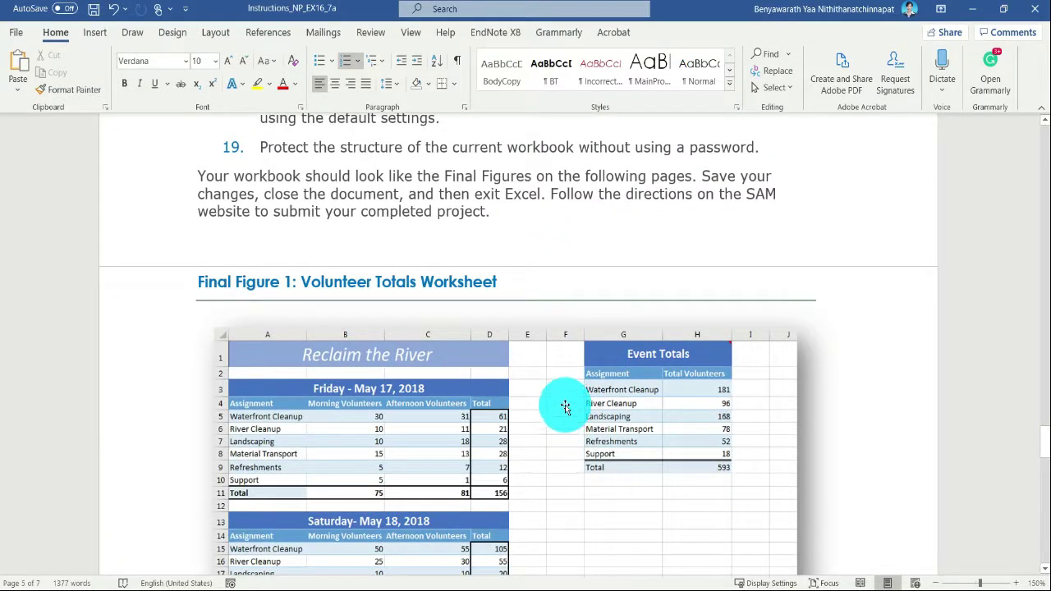
{"action": "scroll", "coordinate": [557, 410], "scroll_direction": "down", "scroll_amount": 3}
{"action": "scroll", "coordinate": [563, 407], "scroll_direction": "up", "scroll_amount": 2}
{"action": "scroll", "coordinate": [565, 407], "scroll_direction": "up", "scroll_amount": 1}
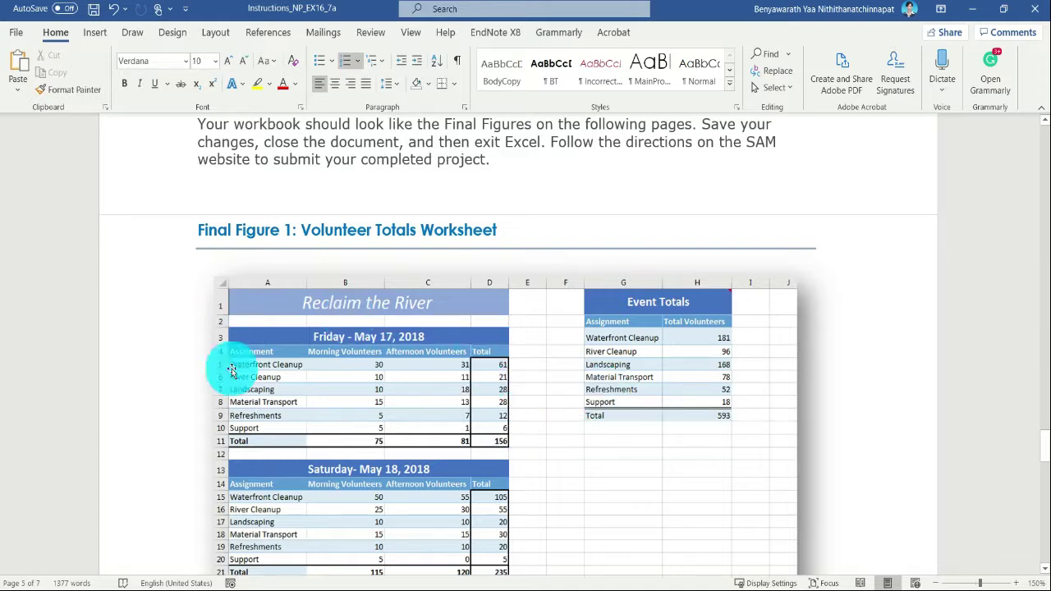
{"action": "scroll", "coordinate": [567, 402], "scroll_direction": "down", "scroll_amount": 5}
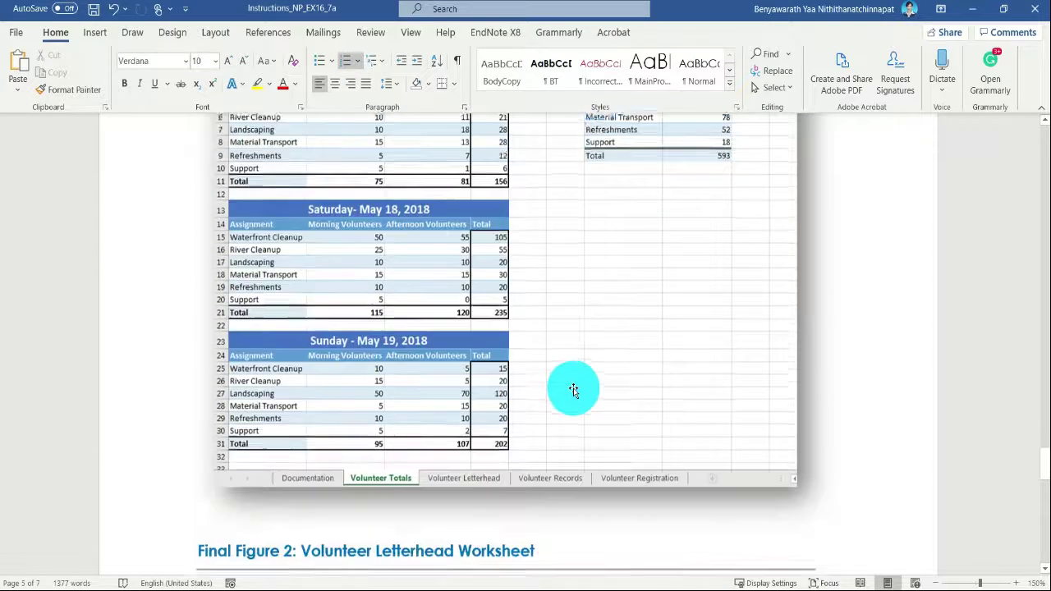
{"action": "scroll", "coordinate": [572, 389], "scroll_direction": "down", "scroll_amount": 15}
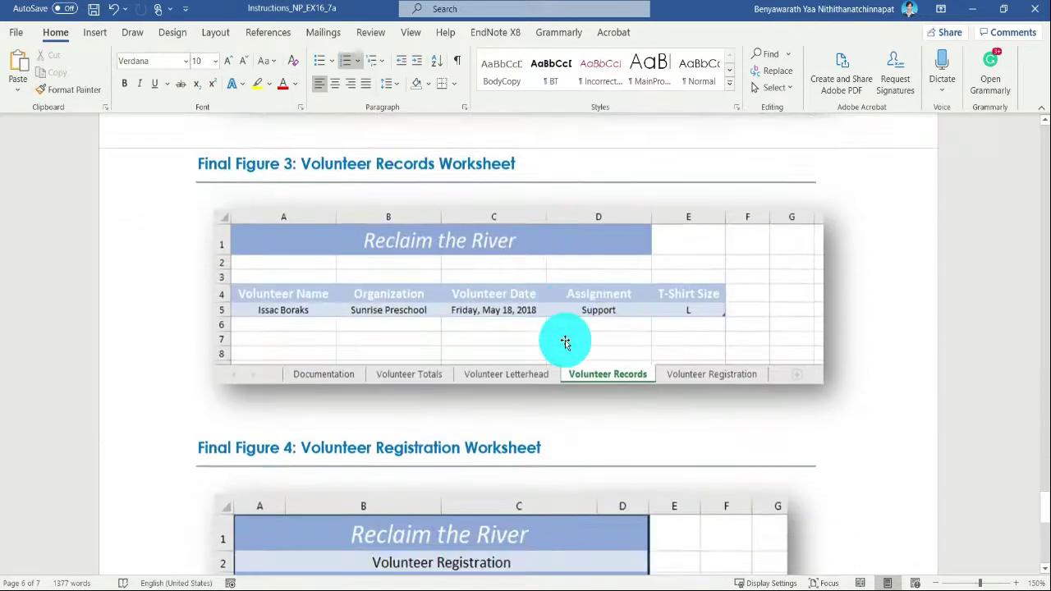
{"action": "scroll", "coordinate": [565, 340], "scroll_direction": "down", "scroll_amount": 1}
{"action": "scroll", "coordinate": [564, 345], "scroll_direction": "up", "scroll_amount": 20}
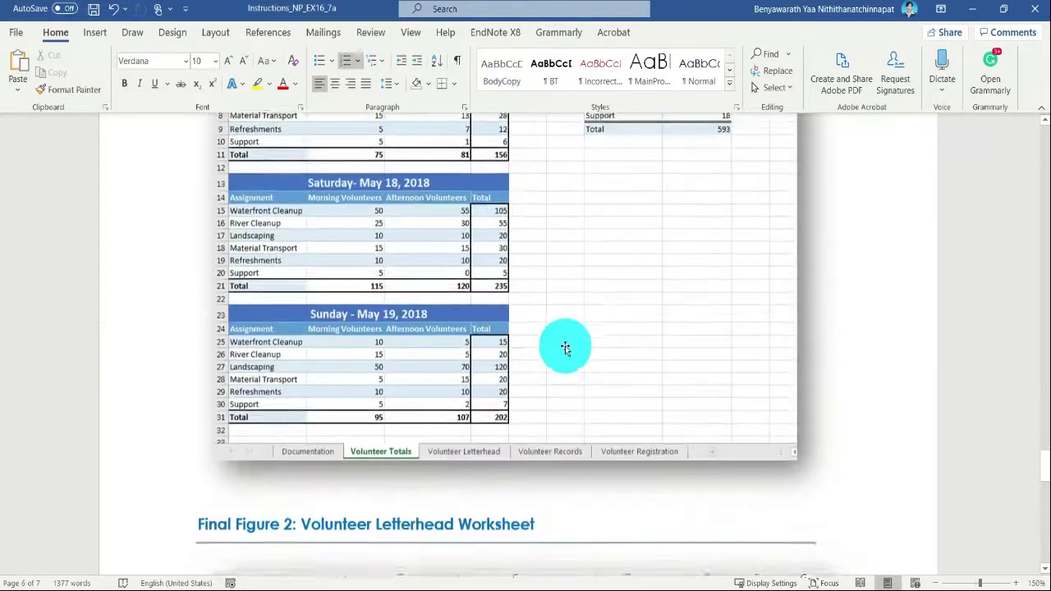
{"action": "left_click", "coordinate": [365, 584]}
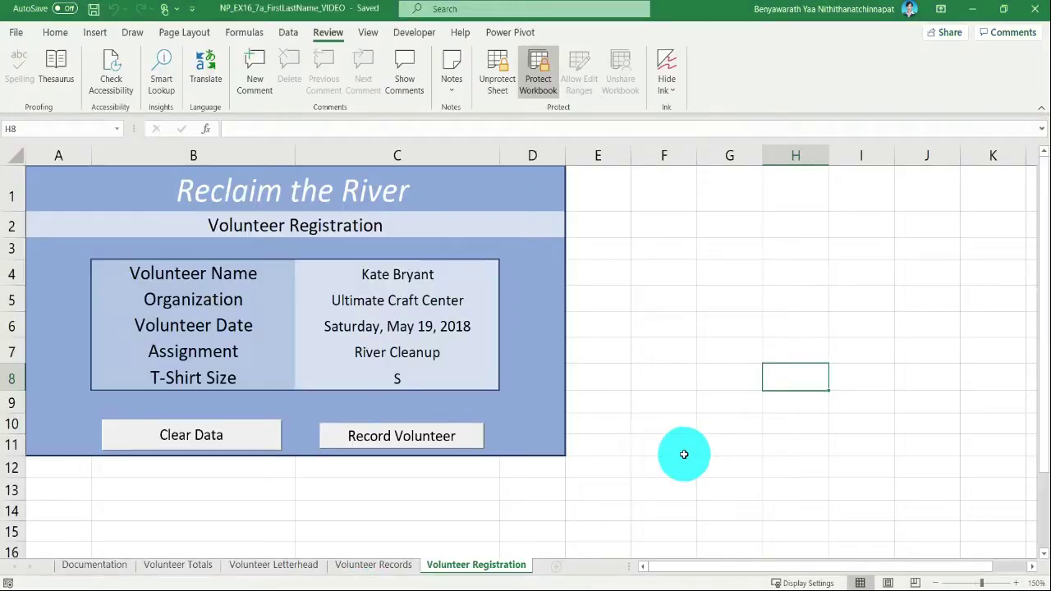